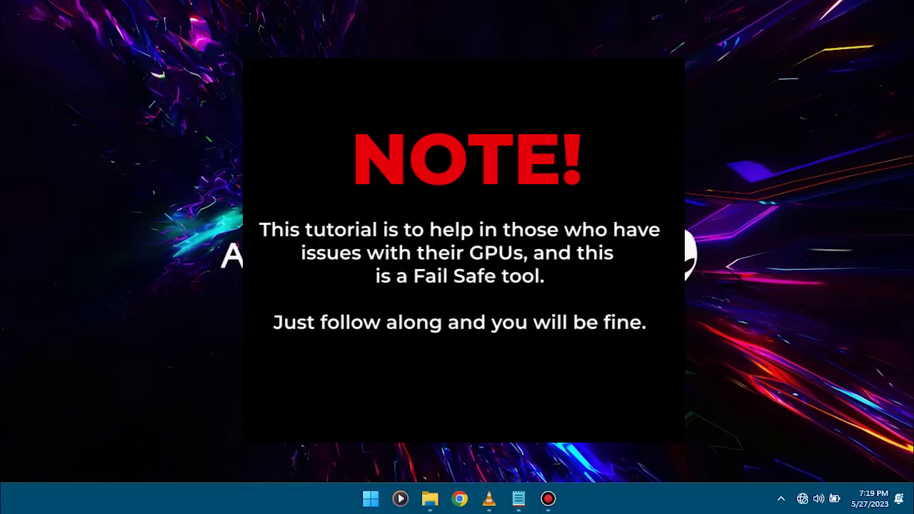
# Open the Compressed folder in Downloads and select the V8-23.4.1Prev-GCNFlex-MDL-WHQL-Discovery-RemiX-DCH.7z archive
pyautogui.moveTo(430, 498)
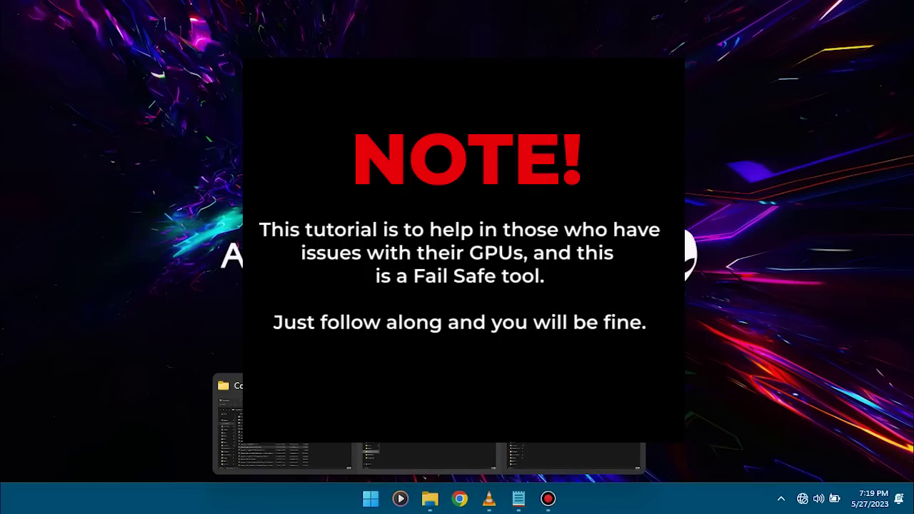
pyautogui.click(429, 499)
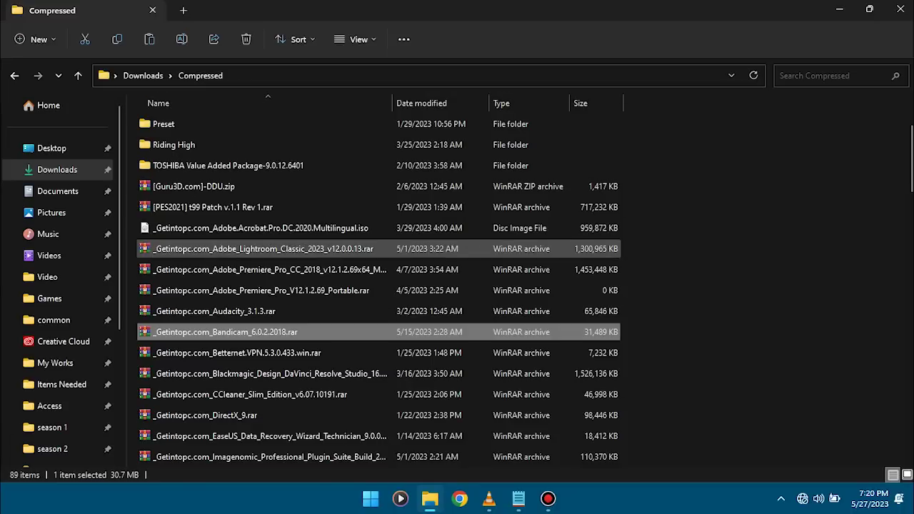
pyautogui.scroll(-4, 379, 269)
pyautogui.scroll(-20, 379, 269)
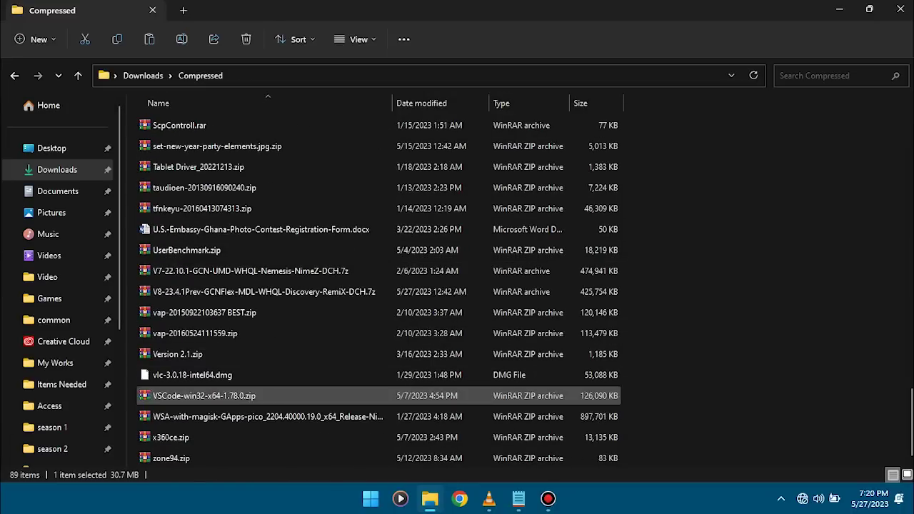
pyautogui.click(264, 291)
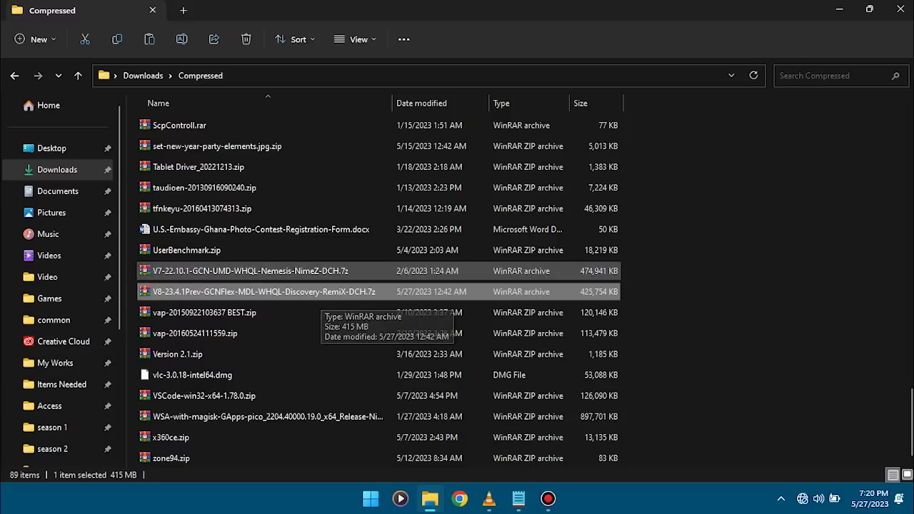
# Sort the Programs folder in Downloads by date modified and select ccc2_install_v5.0_22.40_2.exe
pyautogui.click(78, 75)
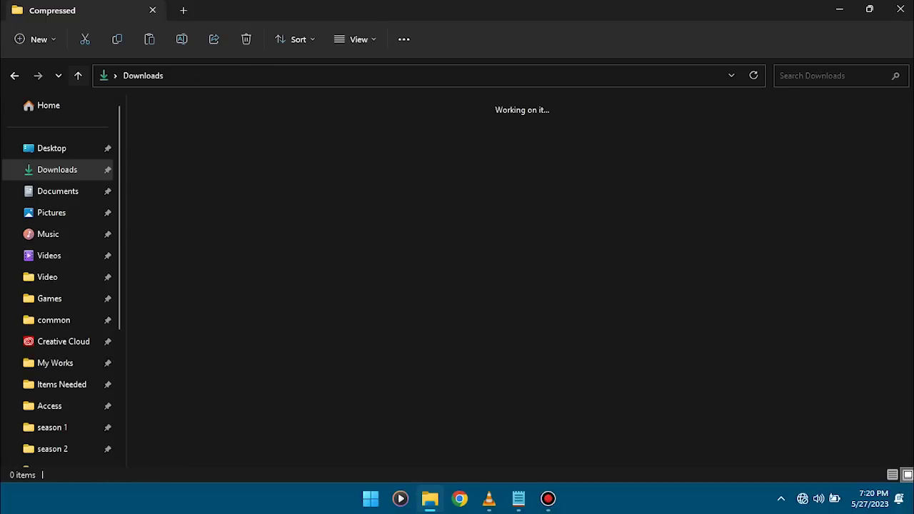
pyautogui.doubleClick(630, 136)
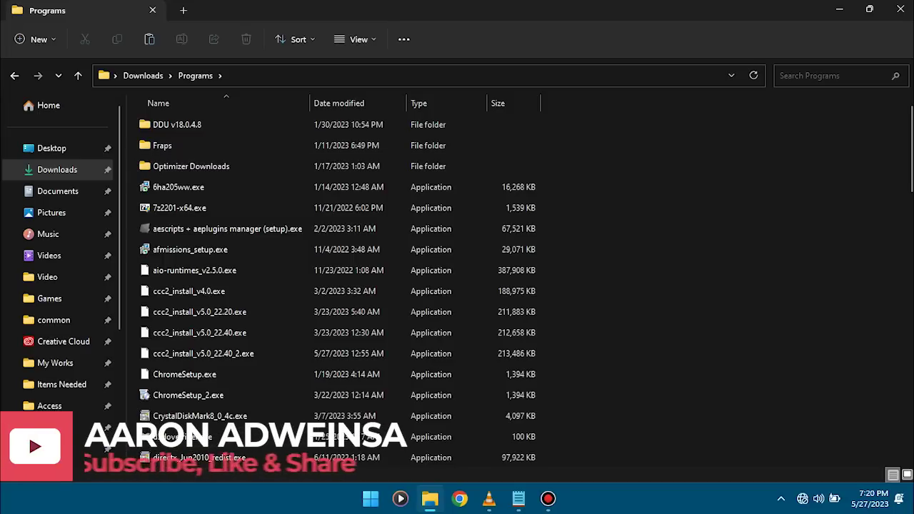
pyautogui.rightClick(642, 183)
pyautogui.moveTo(683, 246)
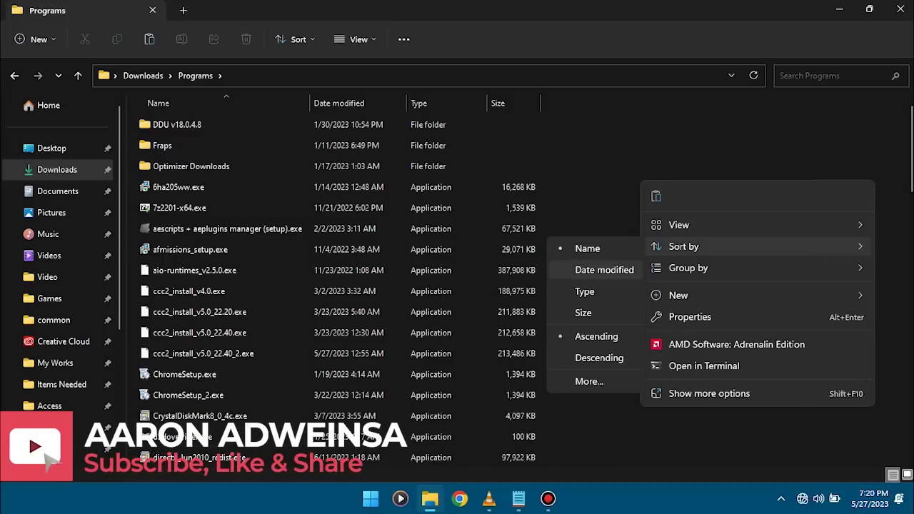
pyautogui.click(604, 270)
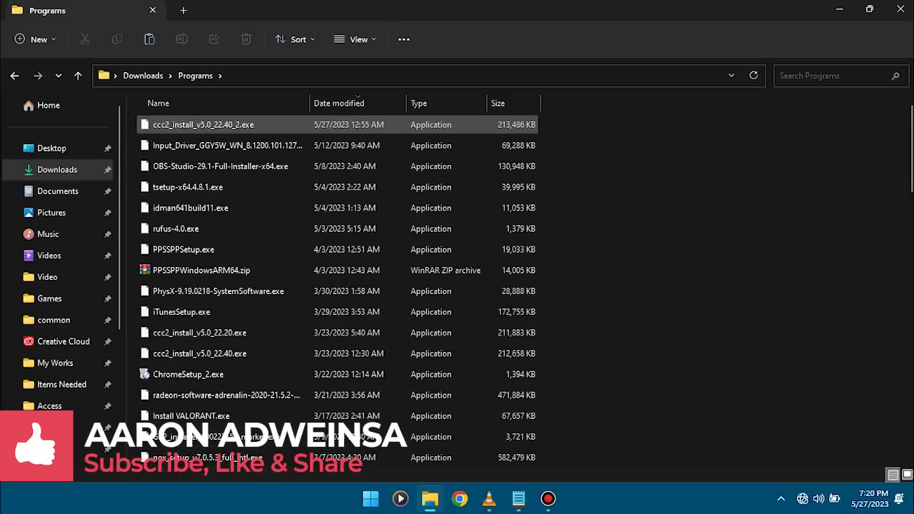
pyautogui.click(203, 124)
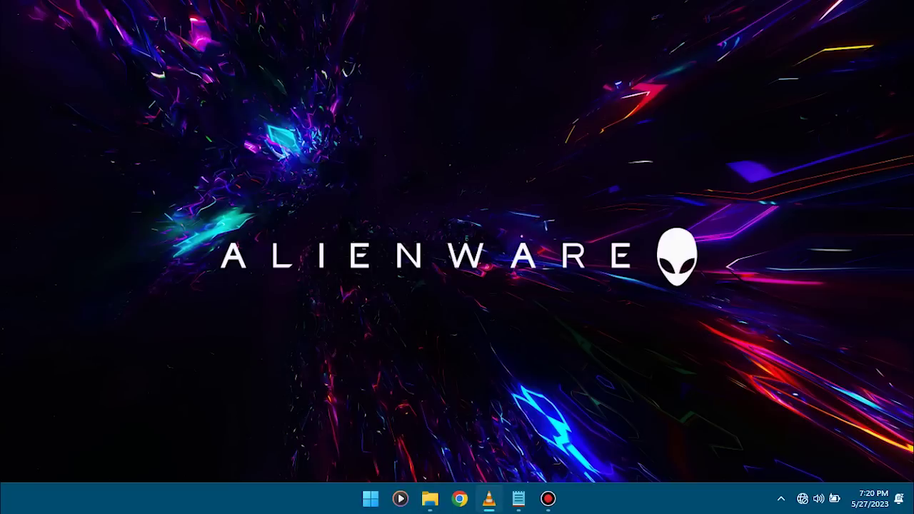
# Search the installed apps for "disp" to locate Display Driver Uninstaller, and close the search
pyautogui.click(370, 499)
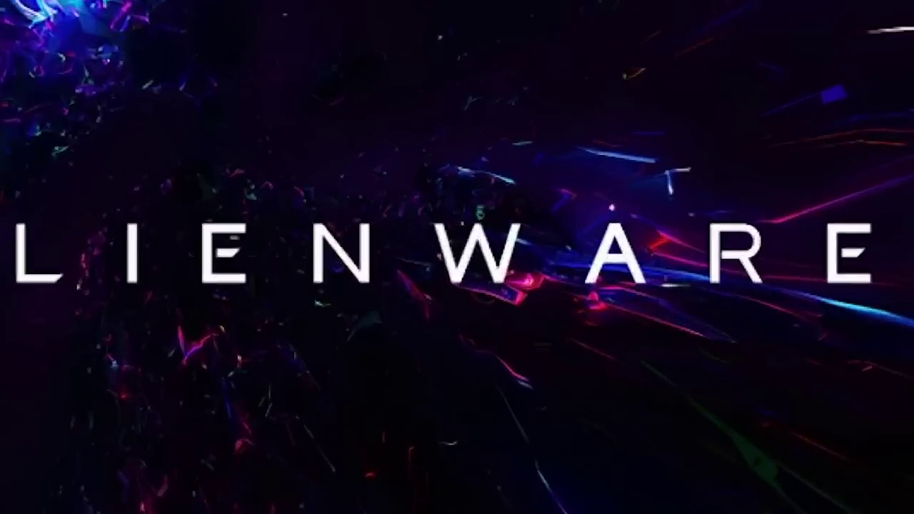
pyautogui.write('disp')
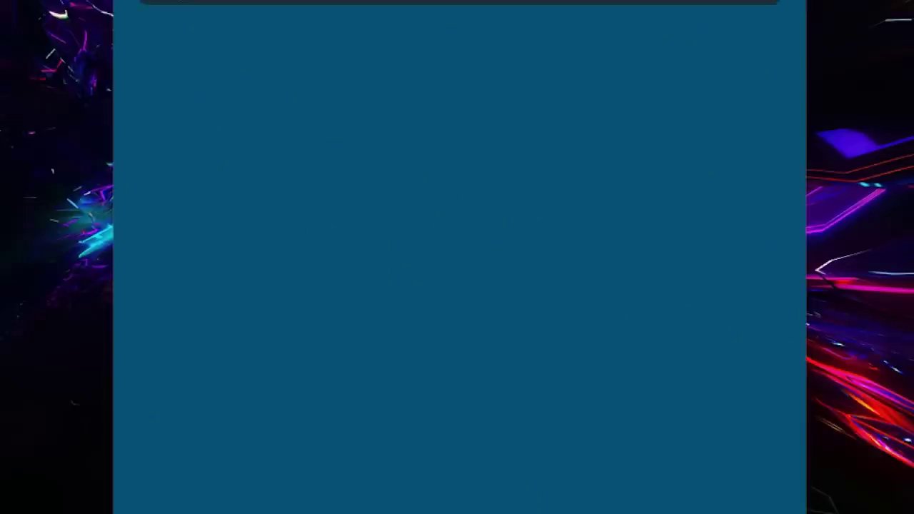
pyautogui.write('l')
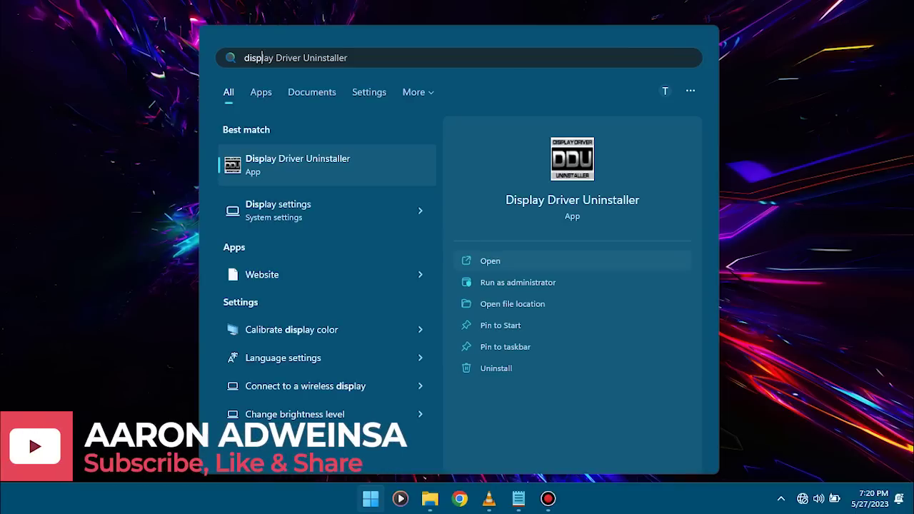
pyautogui.press('BackSpace')
pyautogui.press('BackSpace')
pyautogui.press('BackSpace')
pyautogui.press('BackSpace')
pyautogui.press('Escape')
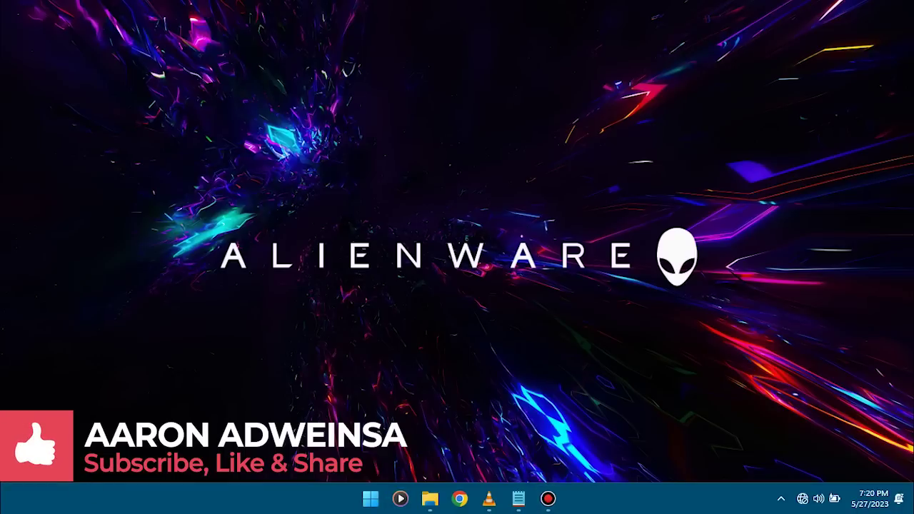
# Restart Windows into the advanced startup options to reach Safe Mode
pyautogui.click(371, 499)
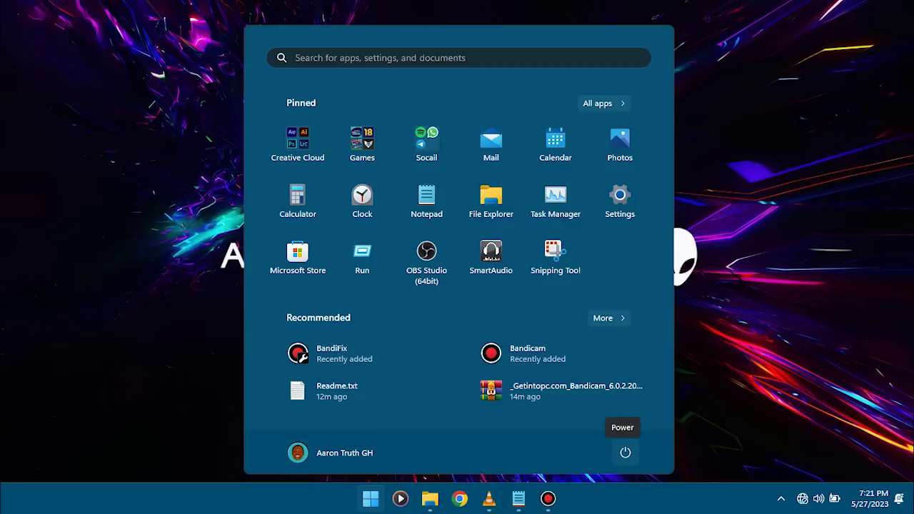
pyautogui.click(626, 453)
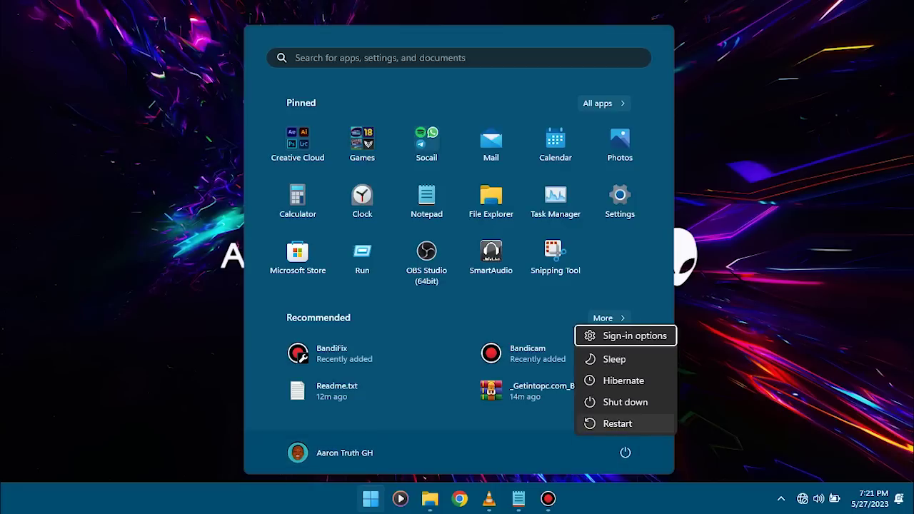
pyautogui.keyDown('shift'); pyautogui.click(618, 424); pyautogui.keyUp('shift')
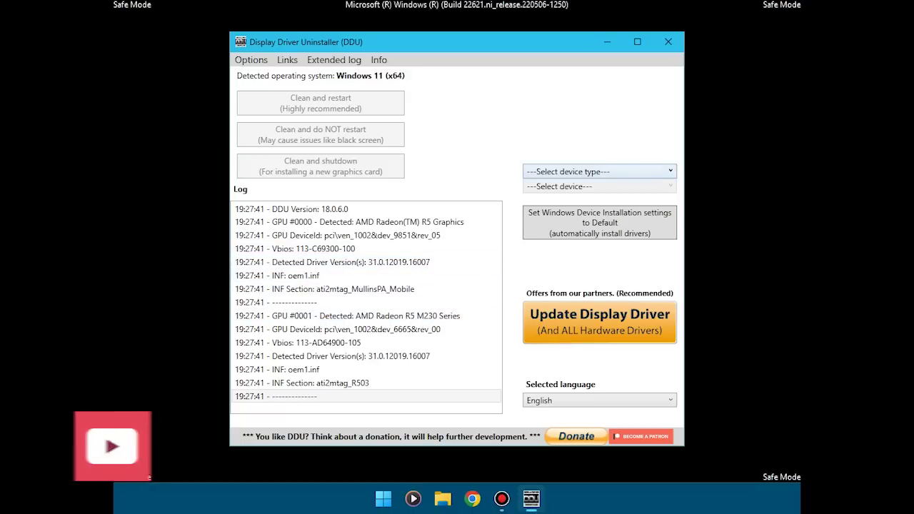
# Set the device type to GPU, try the NVIDIA and INTEL vendors, and settle on AMD
pyautogui.click(600, 171)
pyautogui.click(534, 212)
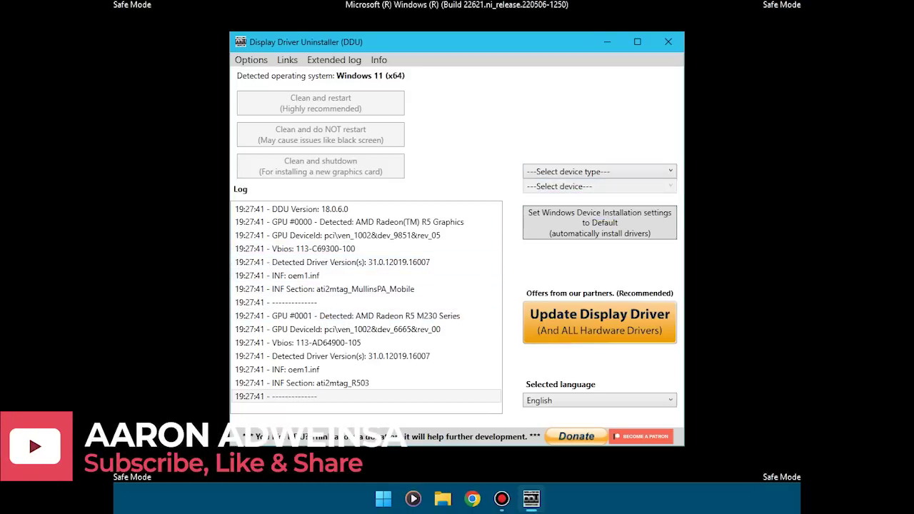
pyautogui.click(600, 186)
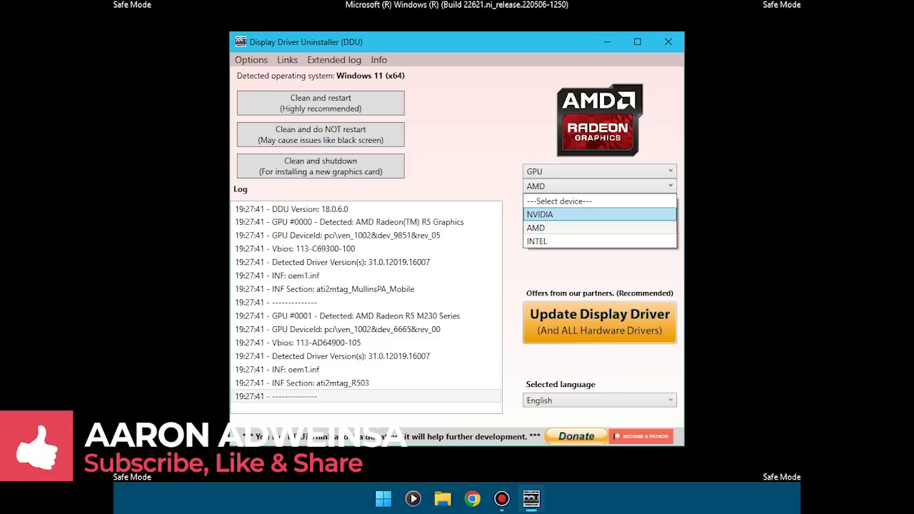
pyautogui.click(543, 210)
pyautogui.click(600, 186)
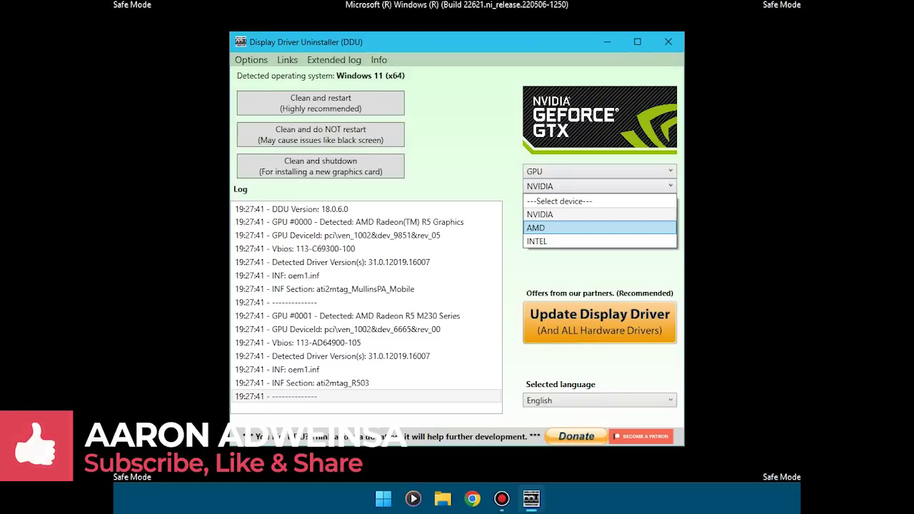
pyautogui.click(543, 241)
pyautogui.click(600, 186)
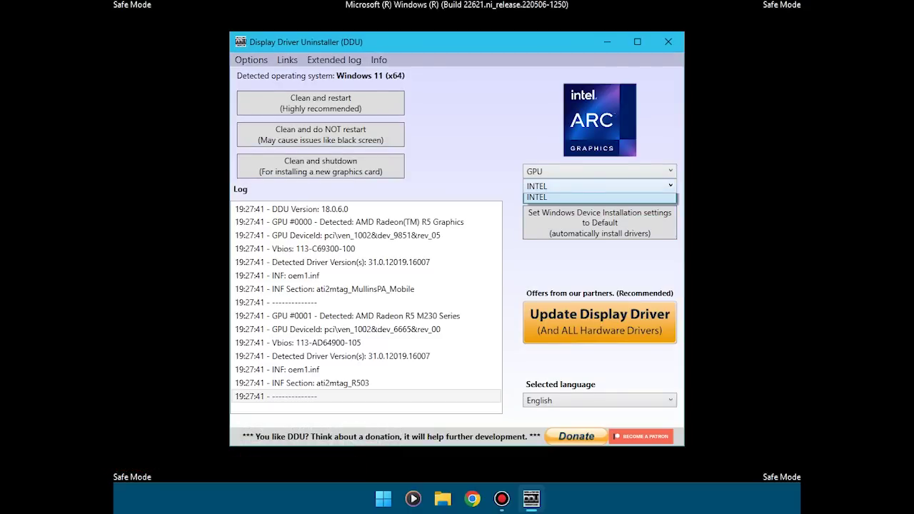
pyautogui.click(543, 226)
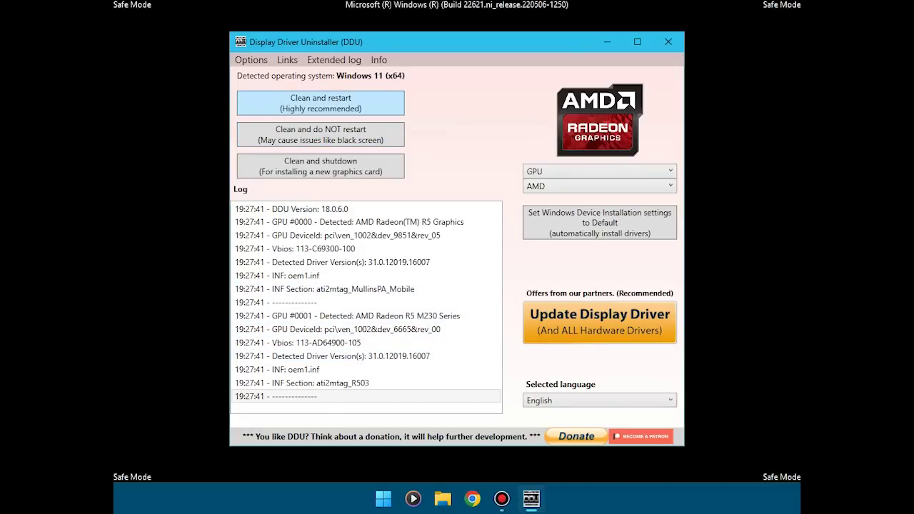
# Start the Clean and restart removal of the AMD graphics driver and dismiss the Get Help window
pyautogui.click(320, 103)
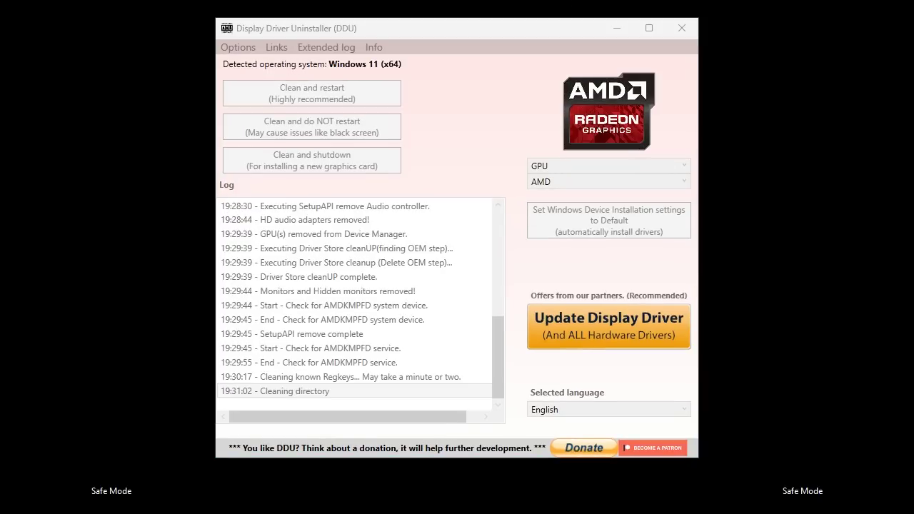
pyautogui.press('F1')
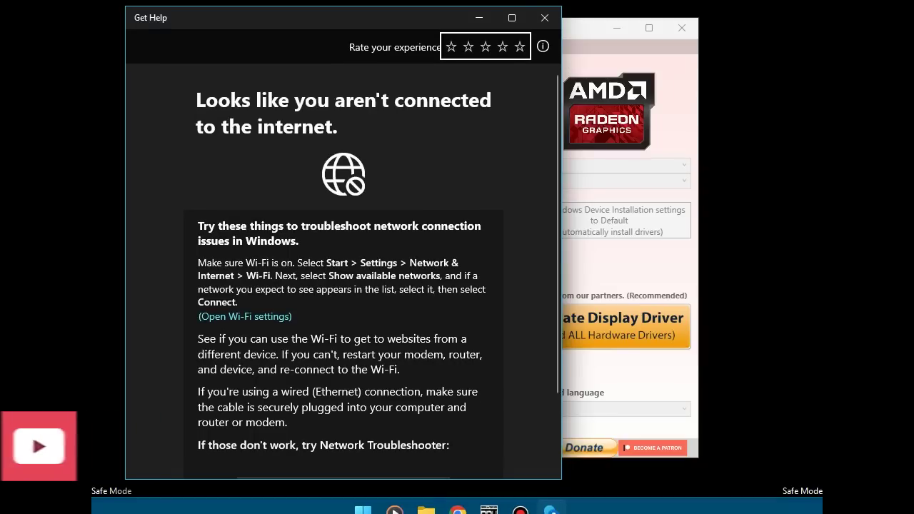
pyautogui.click(545, 18)
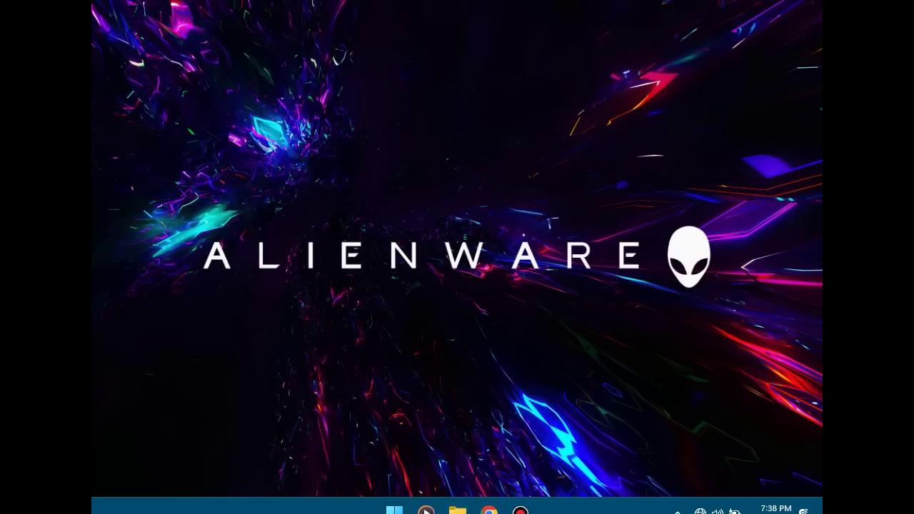
# Launch SetupCLI.exe from the extracted V8-23.4.1Prev-GCNFlex-MDL-WHQL-Discovery-RemiX-DCH folder on the Desktop
pyautogui.click(458, 508)
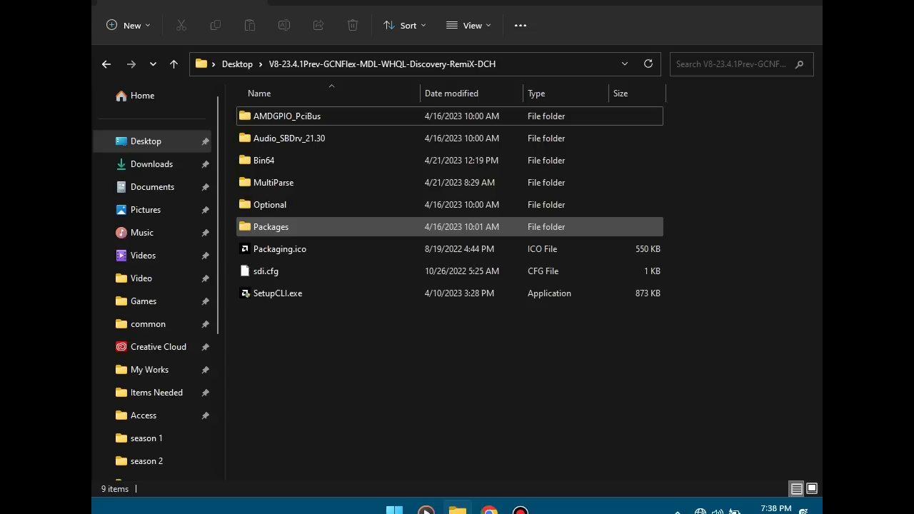
pyautogui.doubleClick(271, 226)
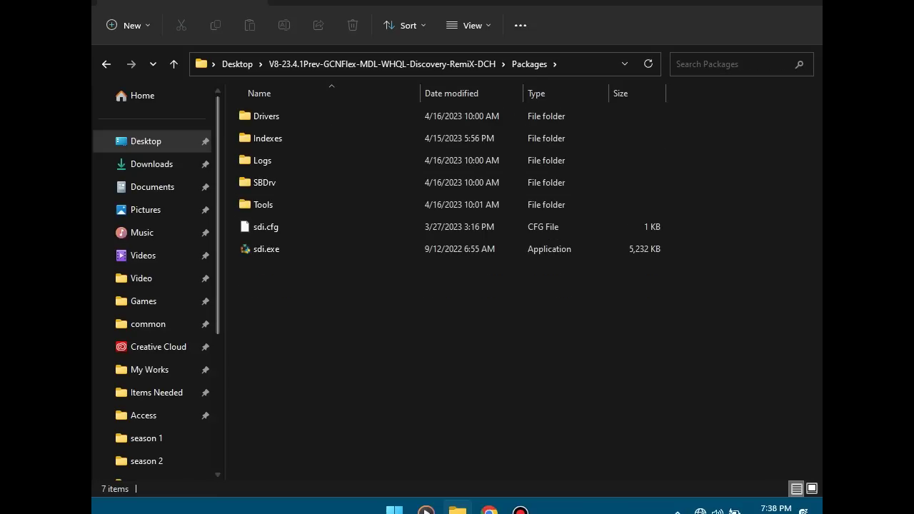
pyautogui.click(174, 63)
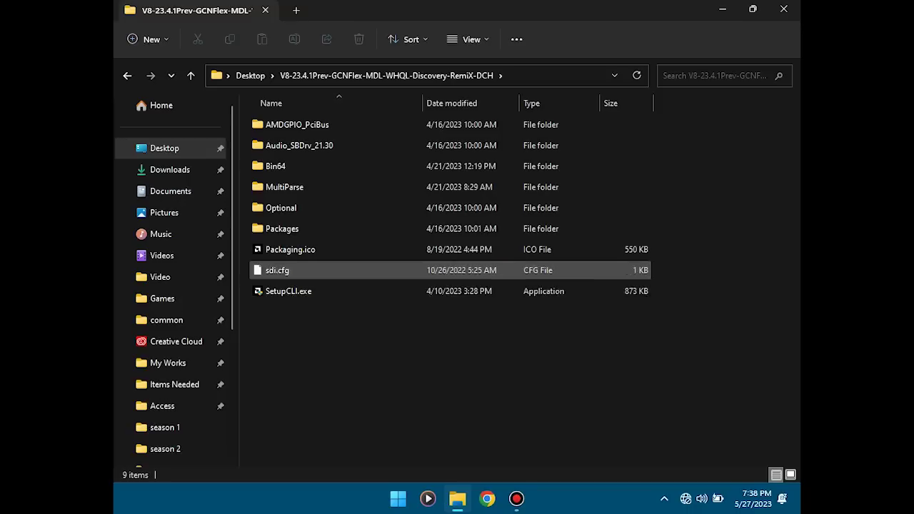
pyautogui.click(300, 291)
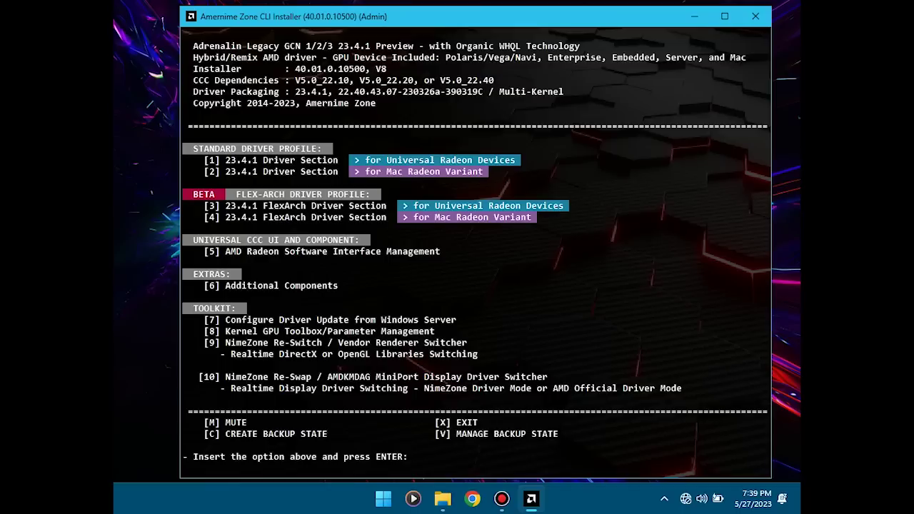
pyautogui.write('1')
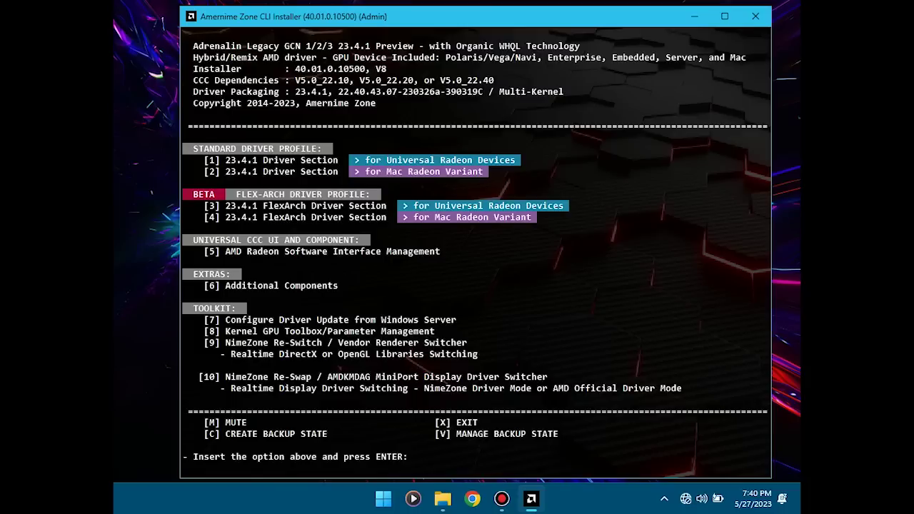
pyautogui.write('1')
pyautogui.press('Return')
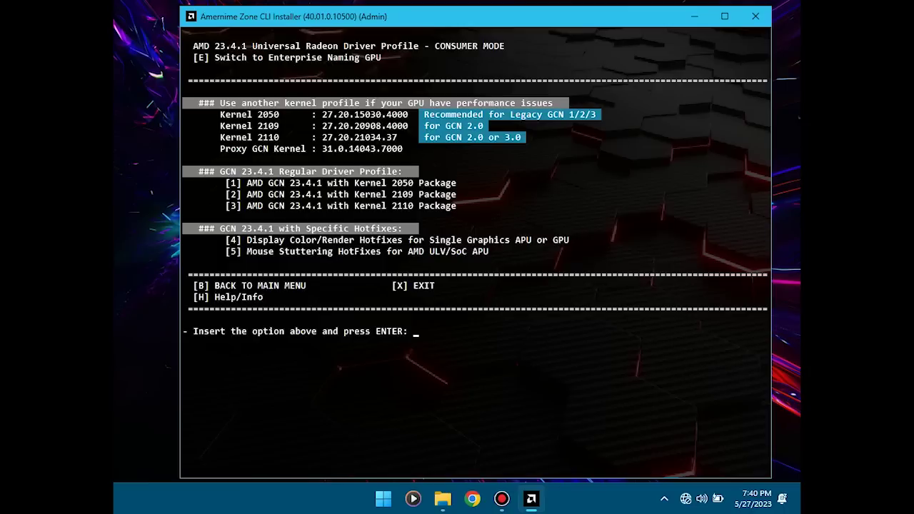
pyautogui.write('b')
pyautogui.press('Return')
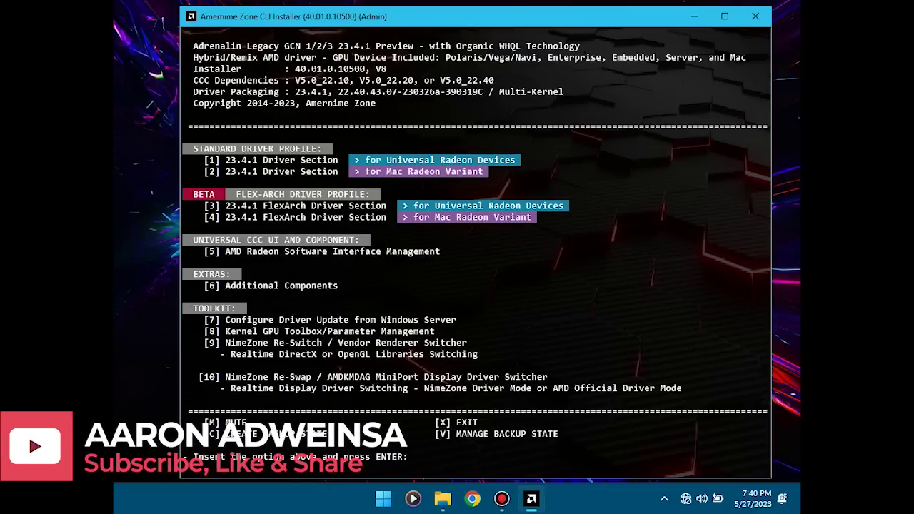
# Enter the standard 23.4.1 Driver Section for Universal Radeon Devices and choose AMD GCN 23.4.1 with Kernel 2050 Package
pyautogui.write('1')
pyautogui.press('Return')
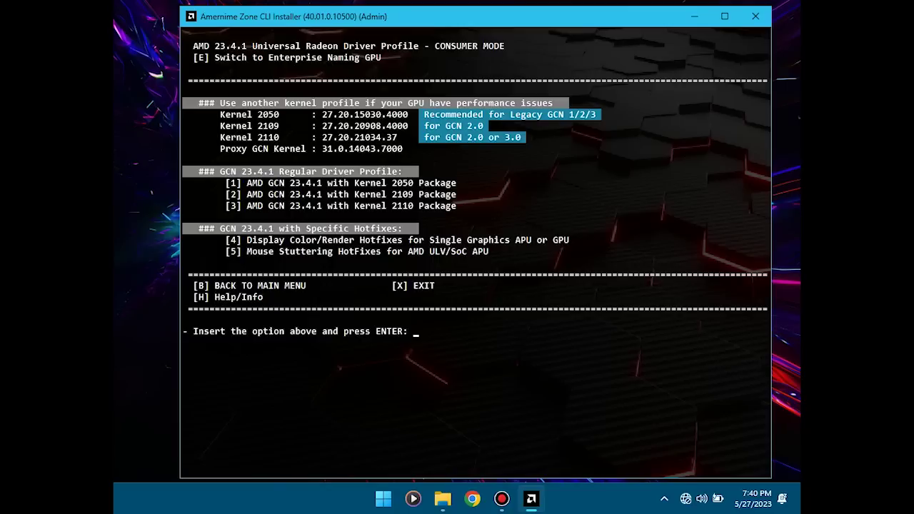
pyautogui.write('1')
pyautogui.press('BackSpace')
pyautogui.write('1')
pyautogui.press('Return')
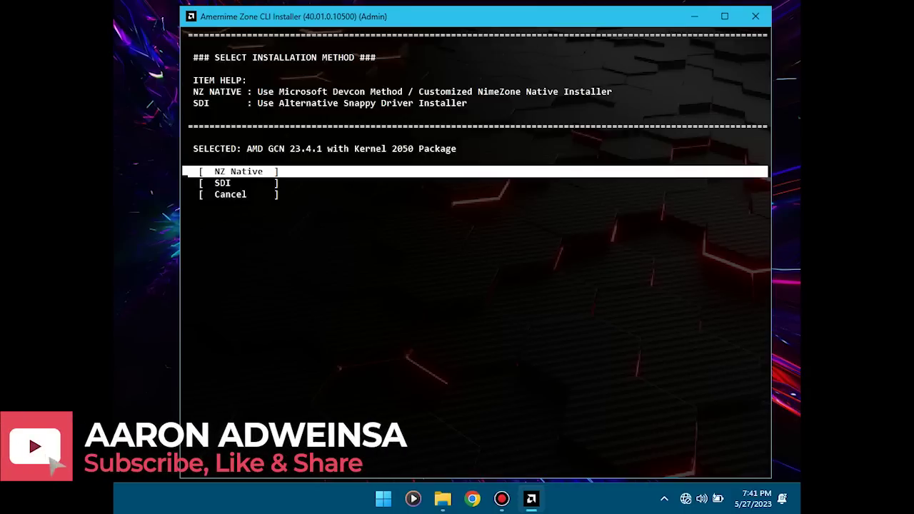
# Install the selected driver package with the NZ Native installation method
pyautogui.press('Down')
pyautogui.press('Up')
pyautogui.press('Return')
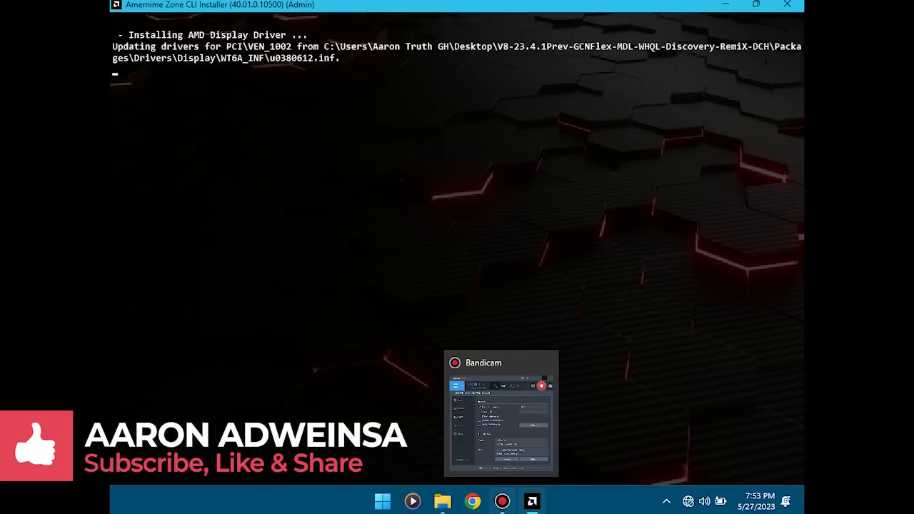
# Switch to the Bandicam recorder window
pyautogui.click(502, 501)
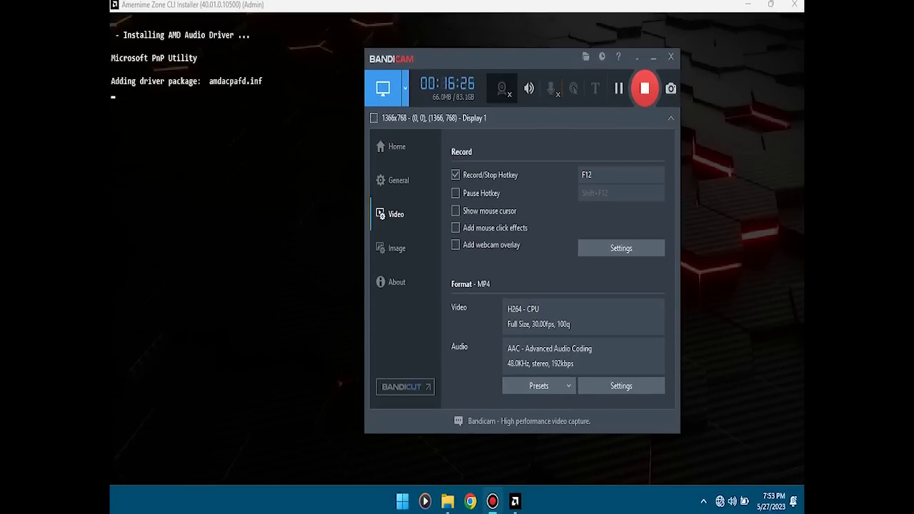
# Minimize Bandicam and set the installer's Switchable GPU Configuration to MS Fixed Hybrid
pyautogui.click(653, 57)
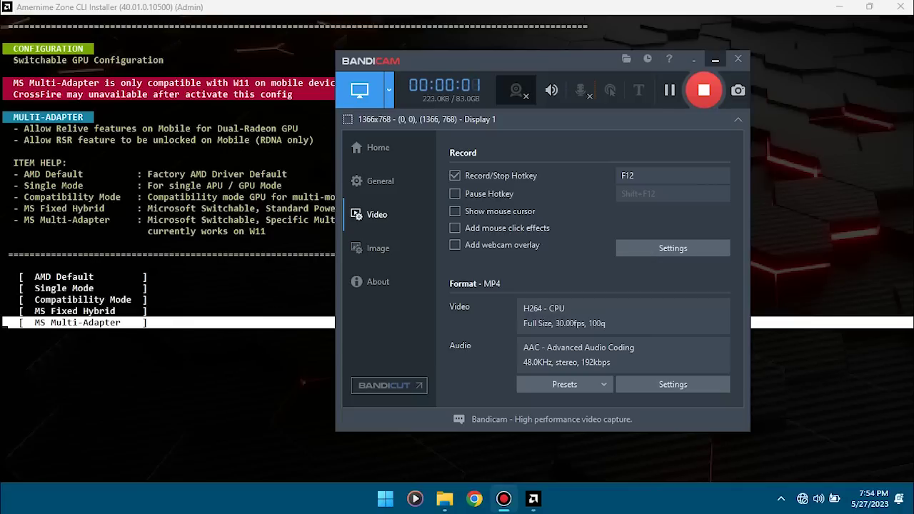
pyautogui.click(715, 59)
pyautogui.press('Down')
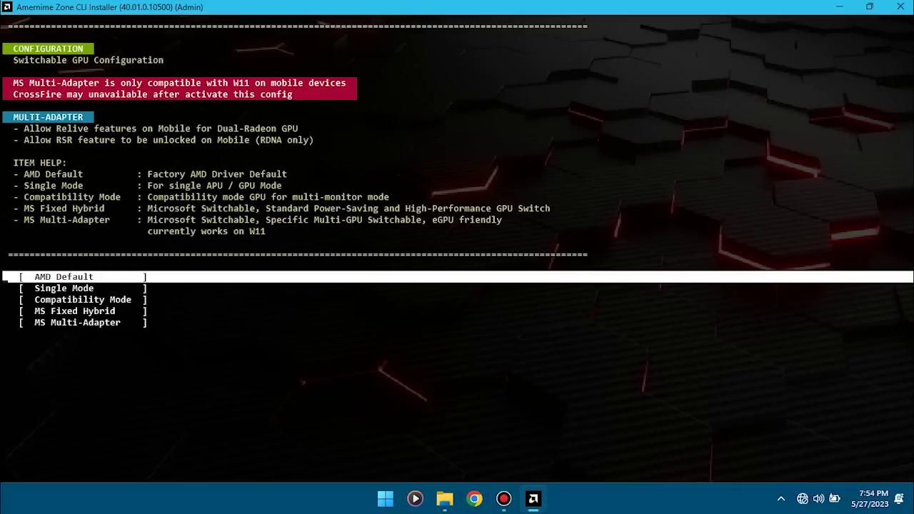
pyautogui.press('Up')
pyautogui.press('Down')
pyautogui.press('Down')
pyautogui.press('Up')
pyautogui.press('Down')
pyautogui.press('Down')
pyautogui.press('Down')
pyautogui.press('Down')
pyautogui.press('Up')
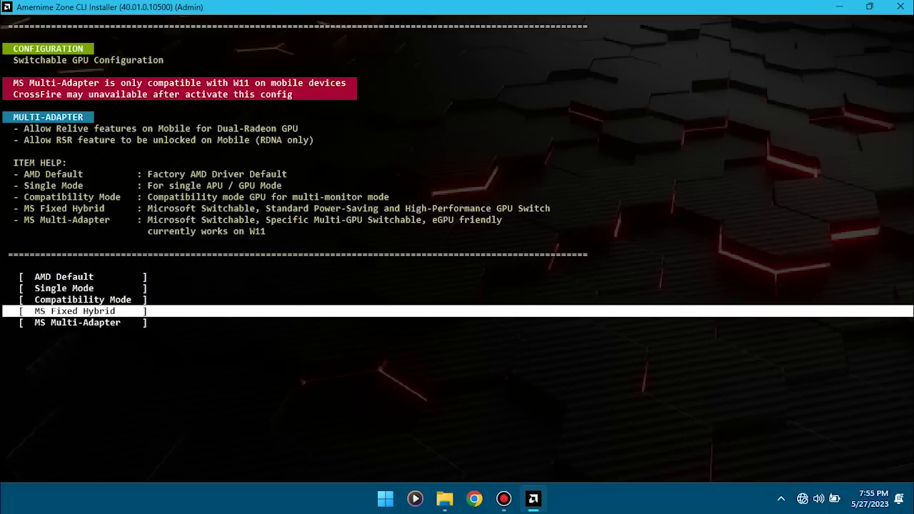
pyautogui.press('Return')
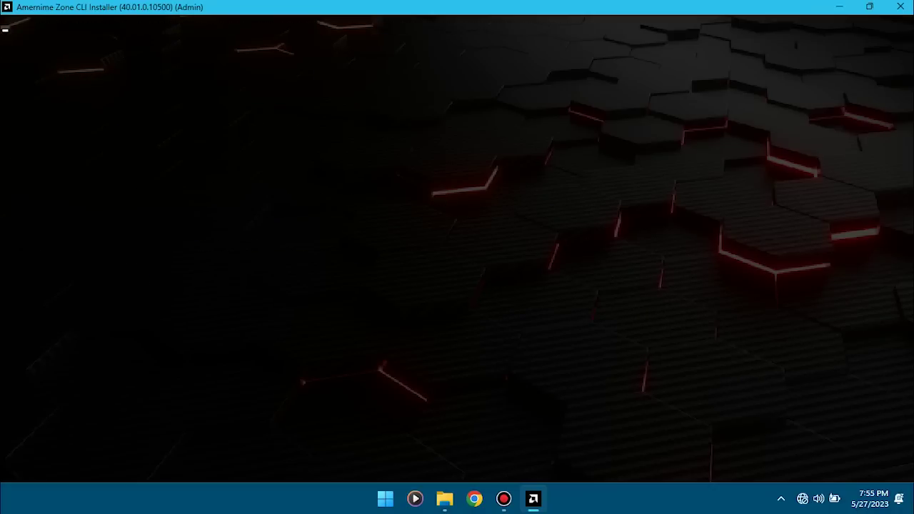
# Set the Hybrid Switchable GPU Sleep Mode to Disable
pyautogui.press('Down')
pyautogui.press('Up')
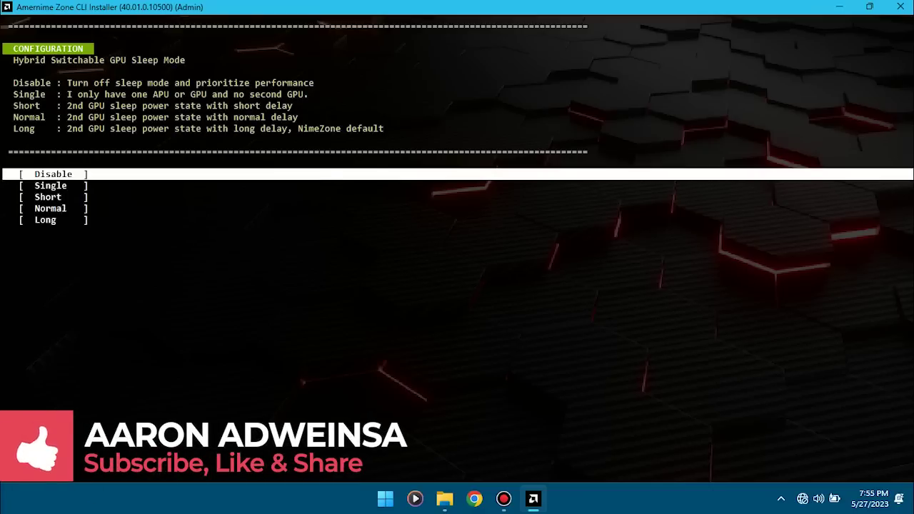
pyautogui.press('Down')
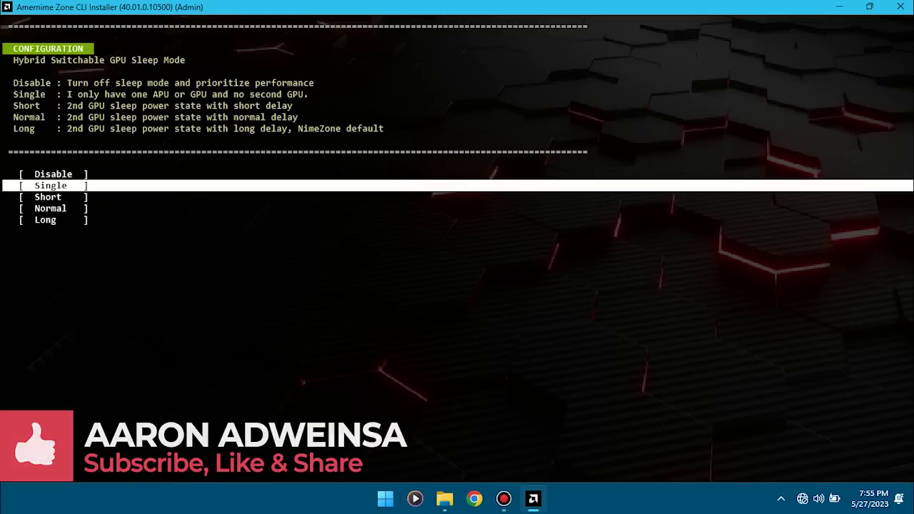
pyautogui.press('Down')
pyautogui.press('Down')
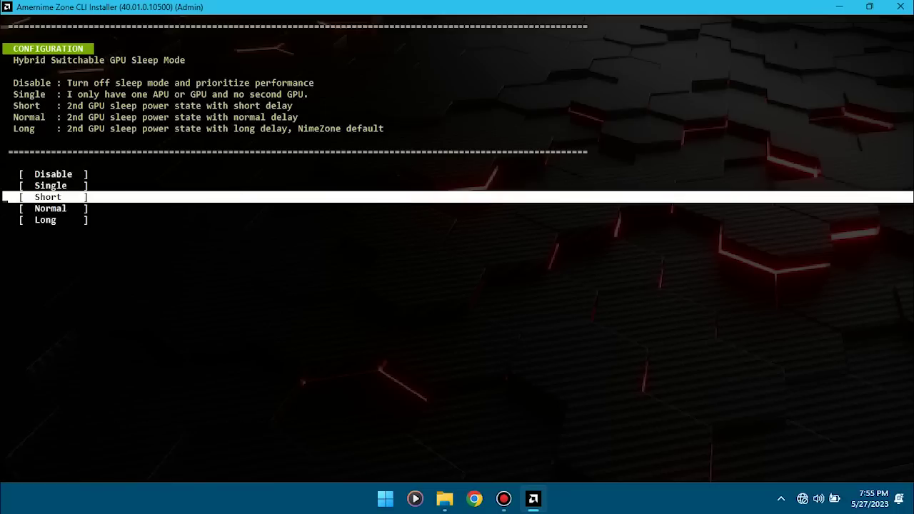
pyautogui.press('Down')
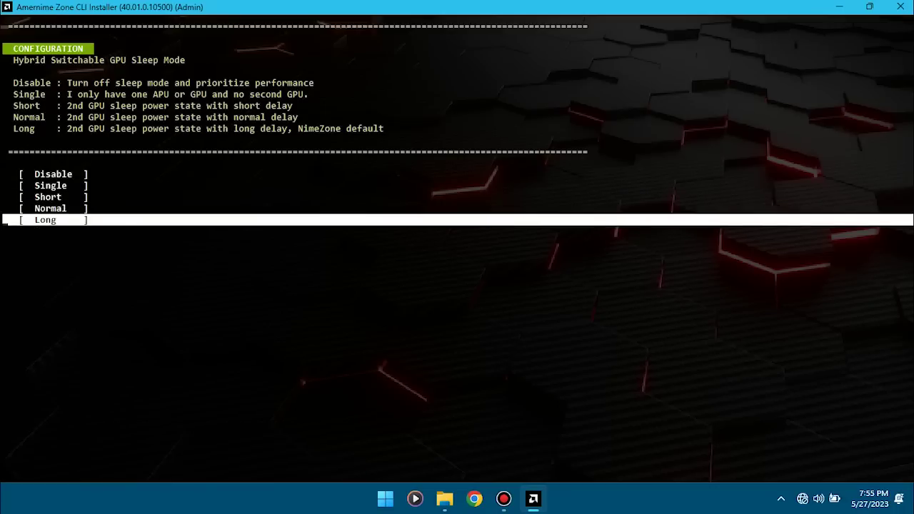
pyautogui.press('Up')
pyautogui.press('Up')
pyautogui.press('Up')
pyautogui.press('Up')
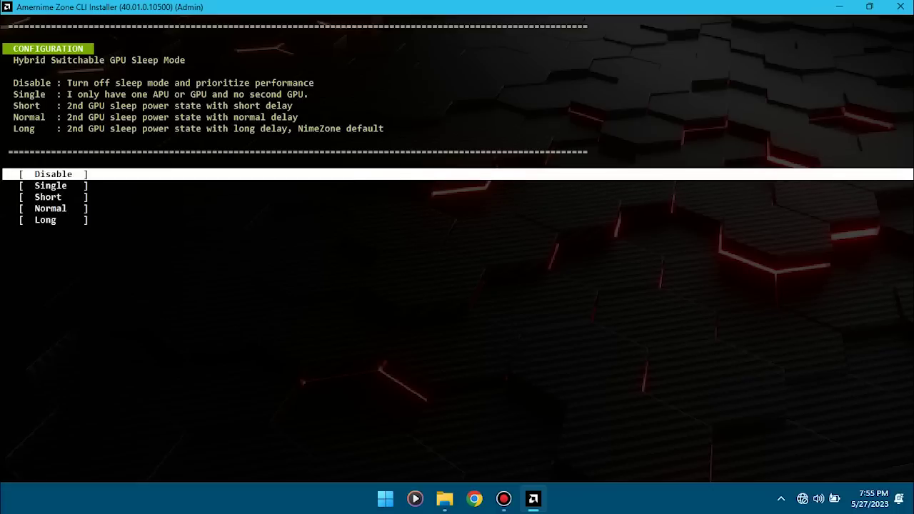
pyautogui.press('Return')
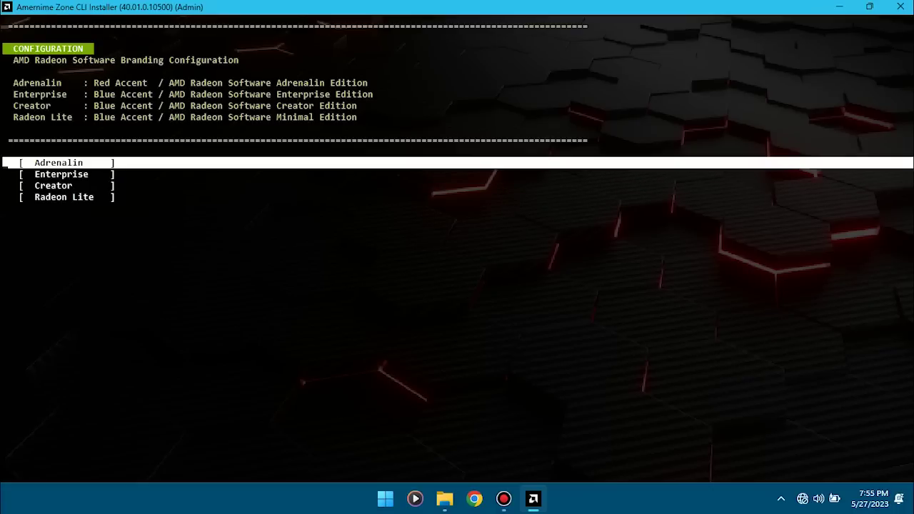
# Choose the Adrenalin branding for AMD Radeon Software and the Advanced Radeon UI profile
pyautogui.press('Return')
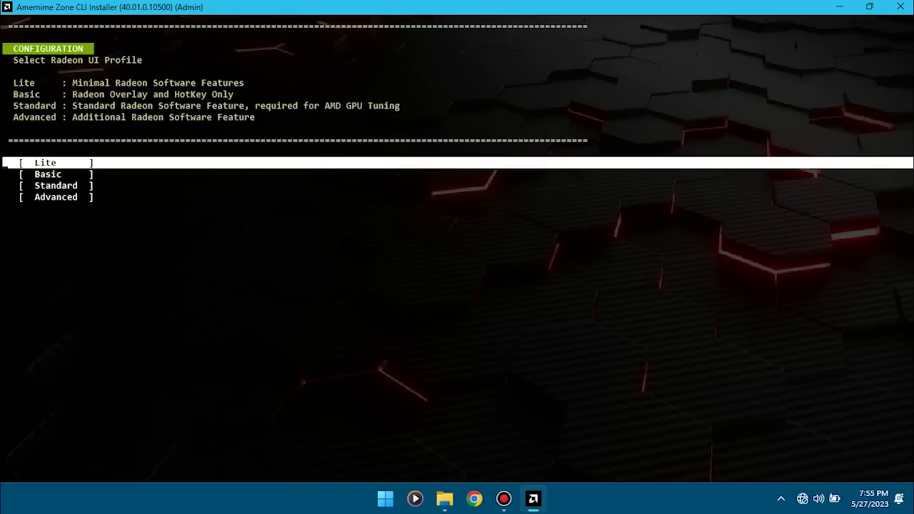
pyautogui.press('Down')
pyautogui.press('Down')
pyautogui.press('Down')
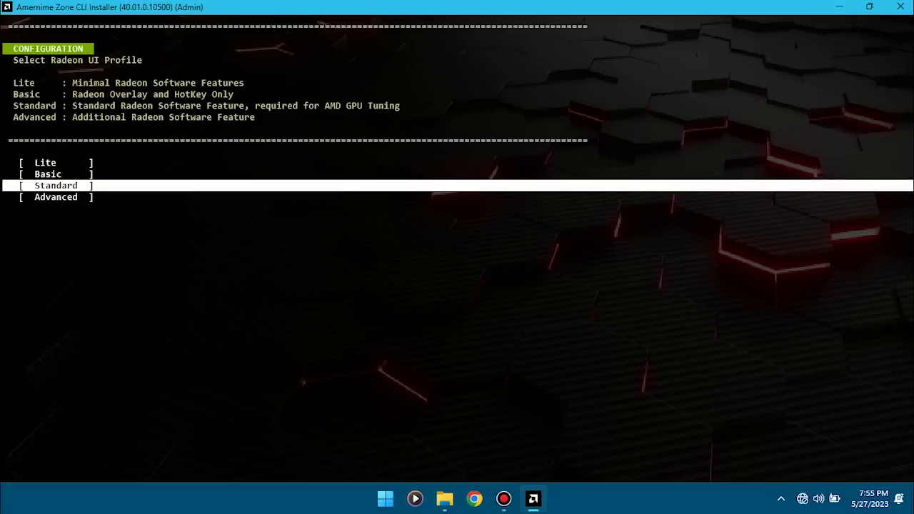
pyautogui.press('Down')
pyautogui.press('Up')
pyautogui.press('Down')
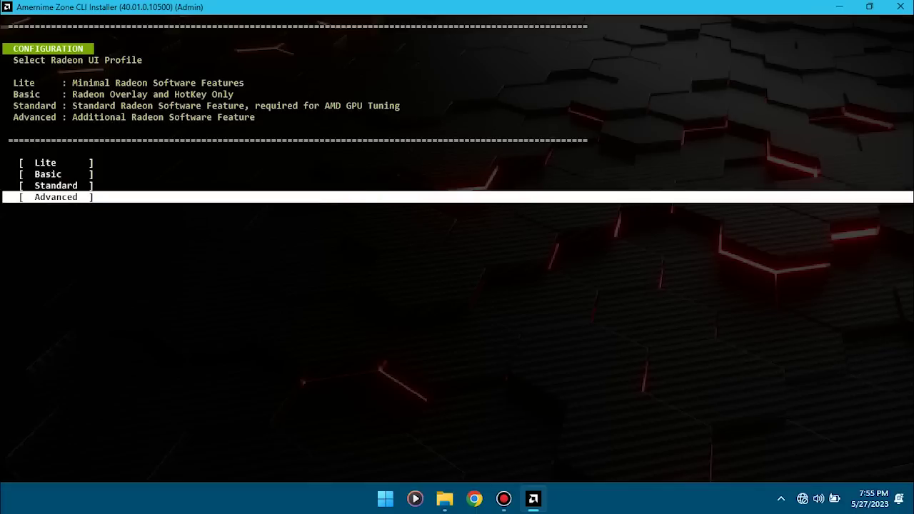
pyautogui.press('Return')
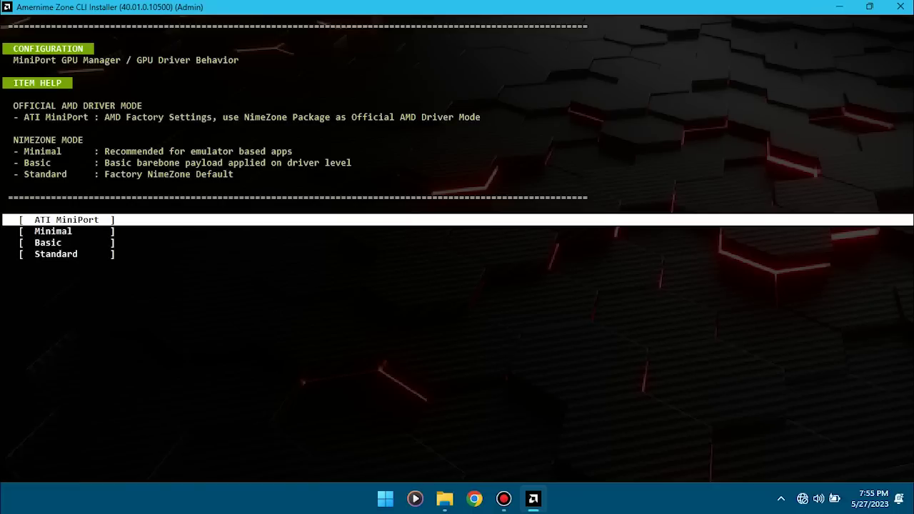
# Set the MiniPort GPU Manager driver behavior to the NimeZone Standard mode
pyautogui.press('Down')
pyautogui.press('Down')
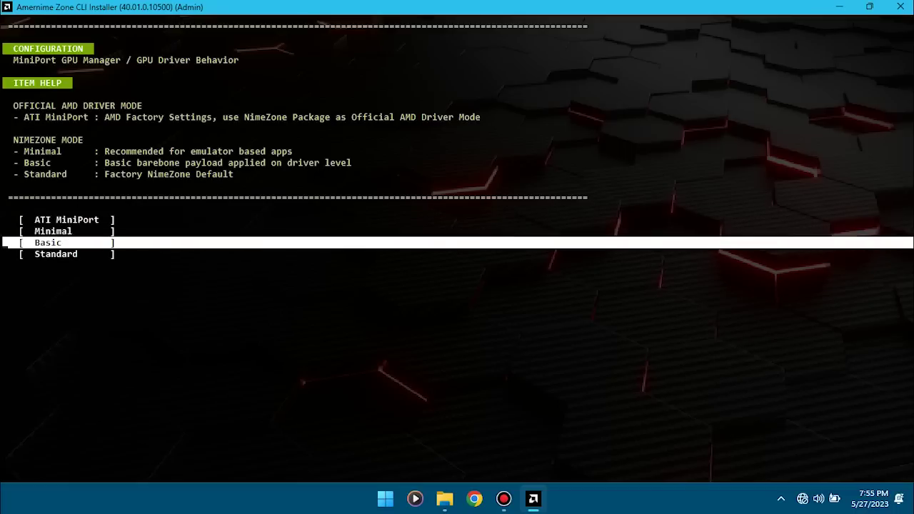
pyautogui.press('Up')
pyautogui.press('Up')
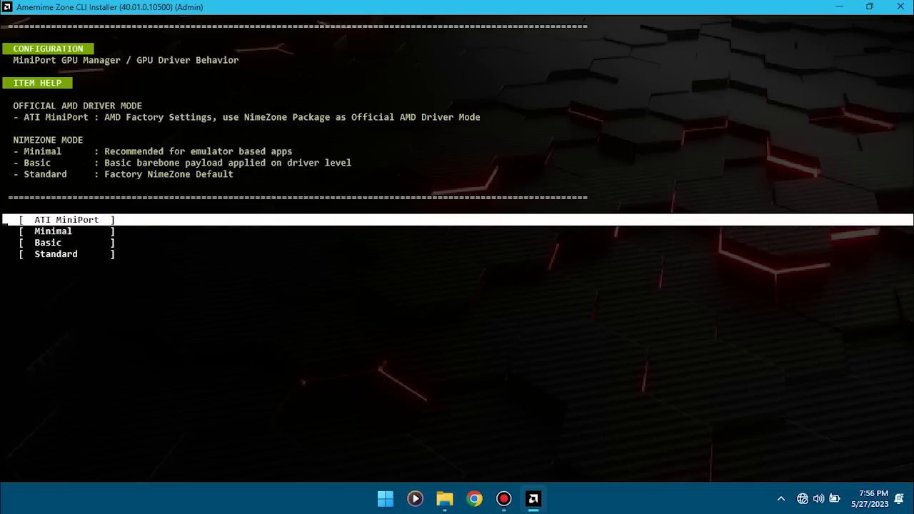
pyautogui.press('Down')
pyautogui.press('Down')
pyautogui.press('Down')
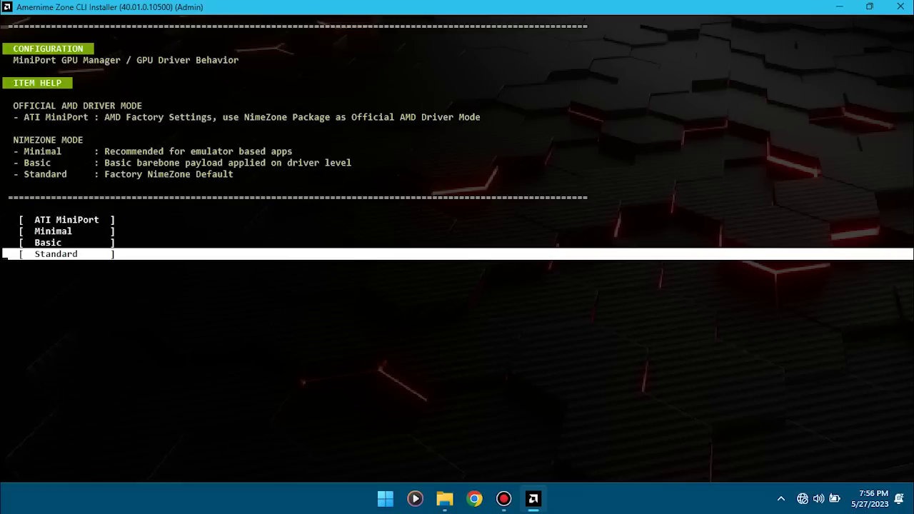
pyautogui.press('Up')
pyautogui.press('Up')
pyautogui.press('Up')
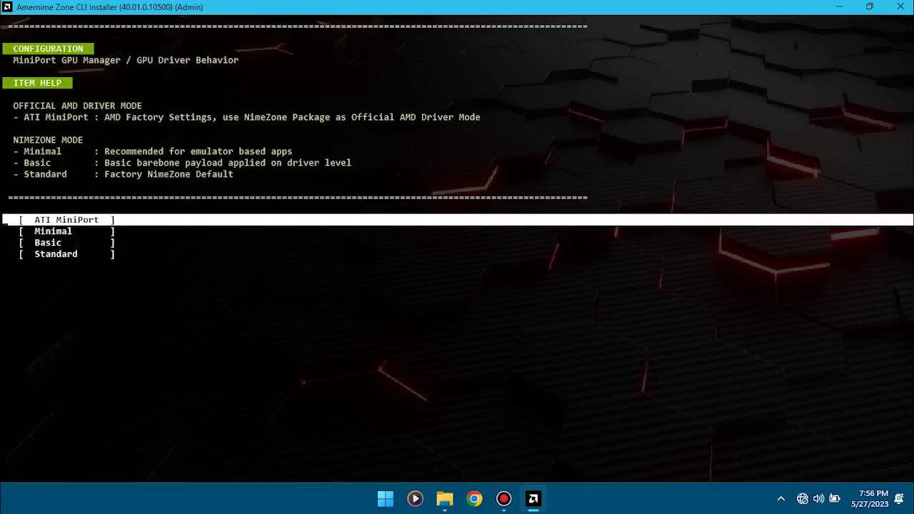
pyautogui.press('Down')
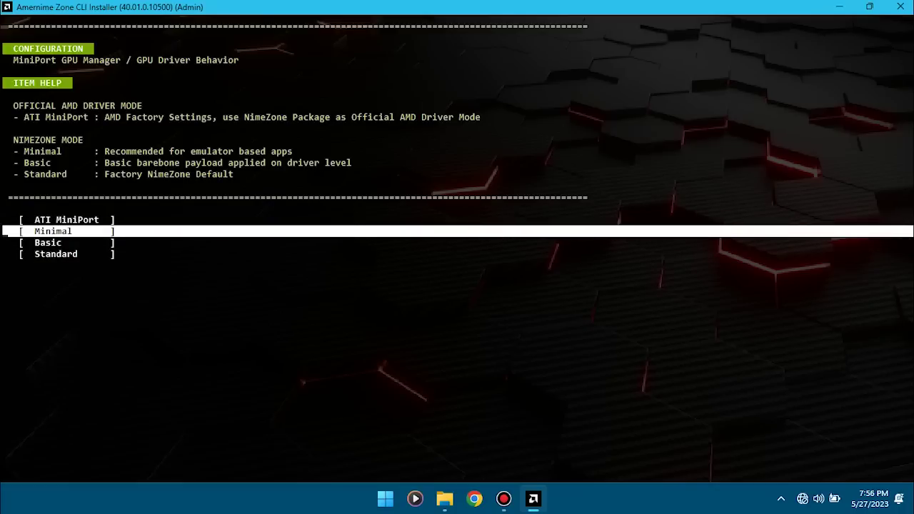
pyautogui.press('Down')
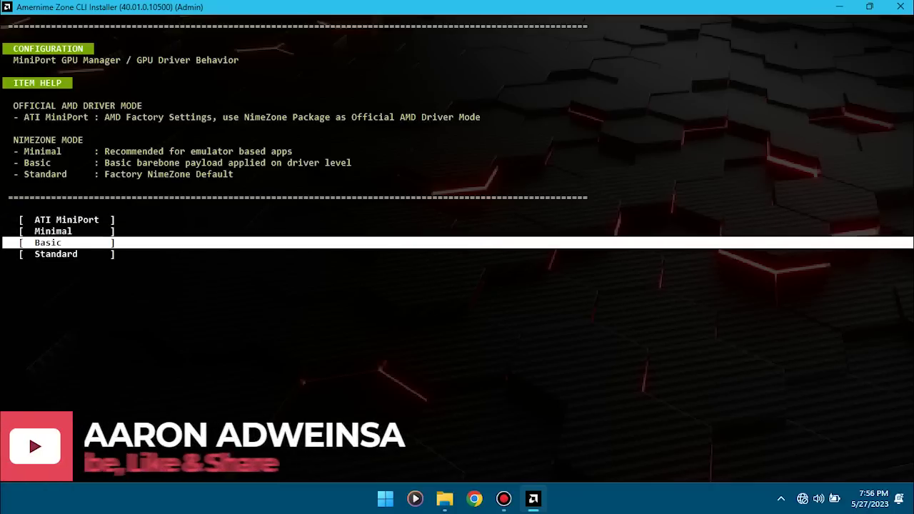
pyautogui.press('Up')
pyautogui.press('Up')
pyautogui.press('Down')
pyautogui.press('Down')
pyautogui.press('Down')
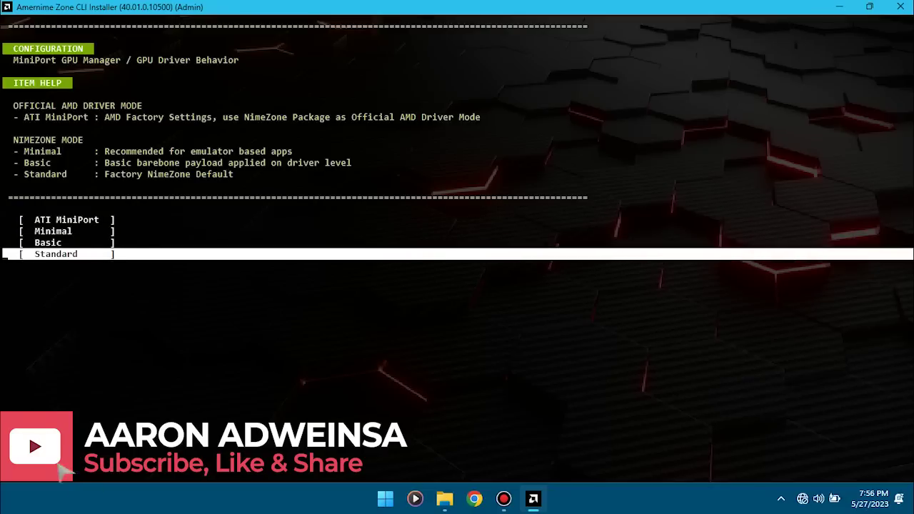
pyautogui.press('Return')
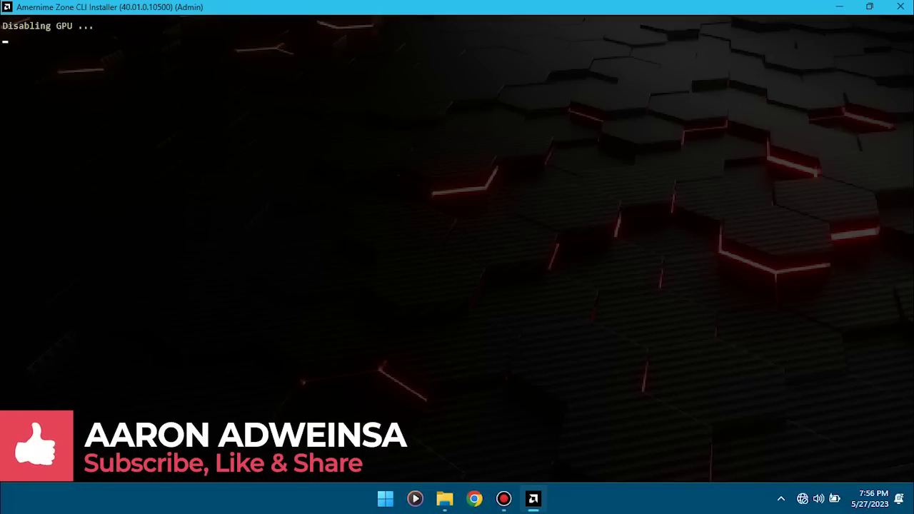
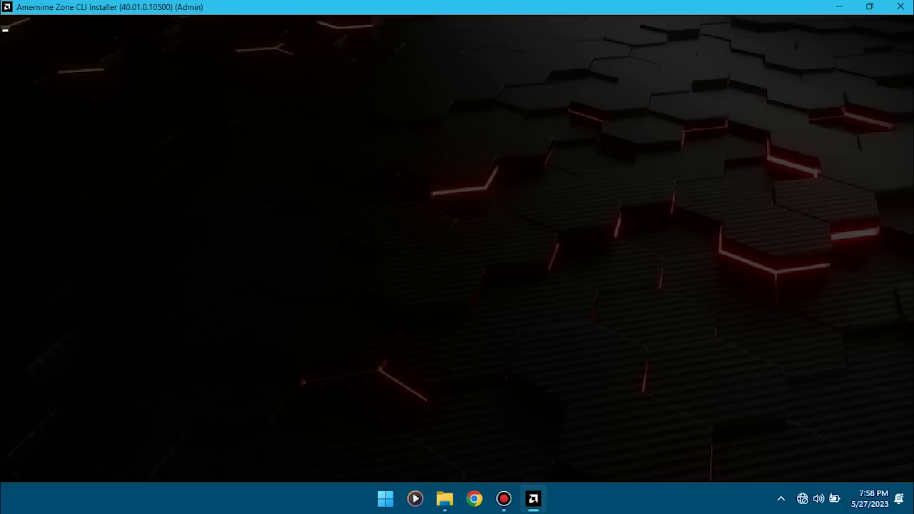
pyautogui.click(503, 498)
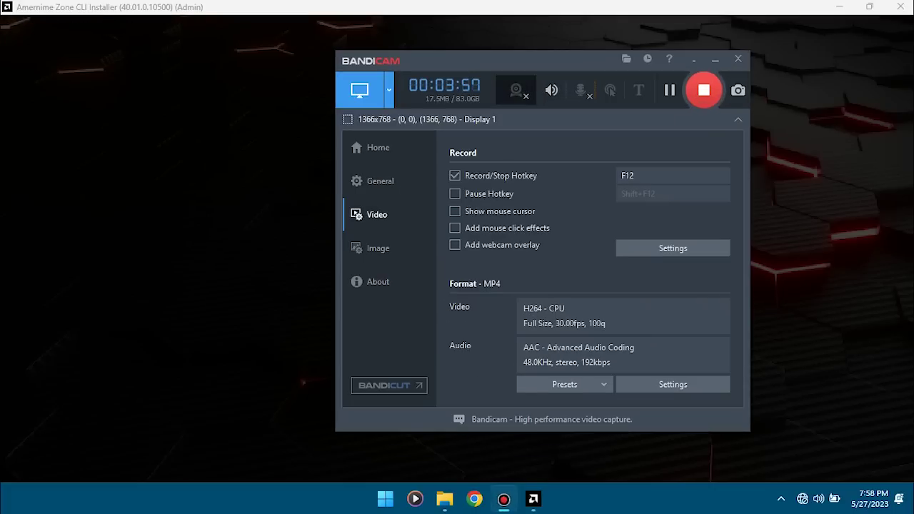
pyautogui.click(503, 499)
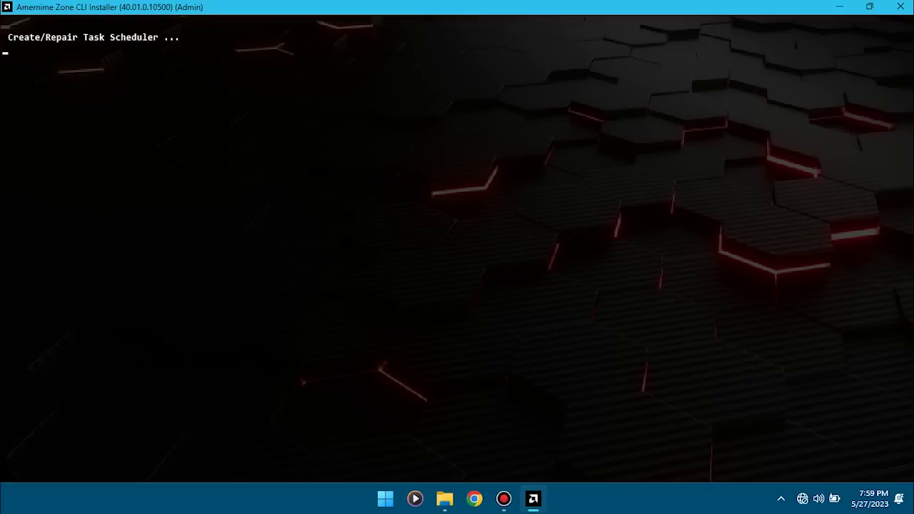
pyautogui.click(780, 498)
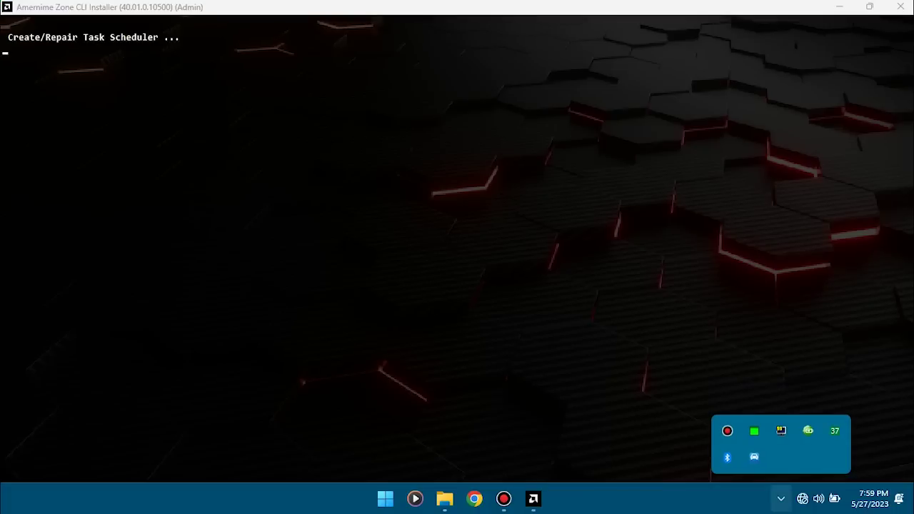
pyautogui.press('Escape')
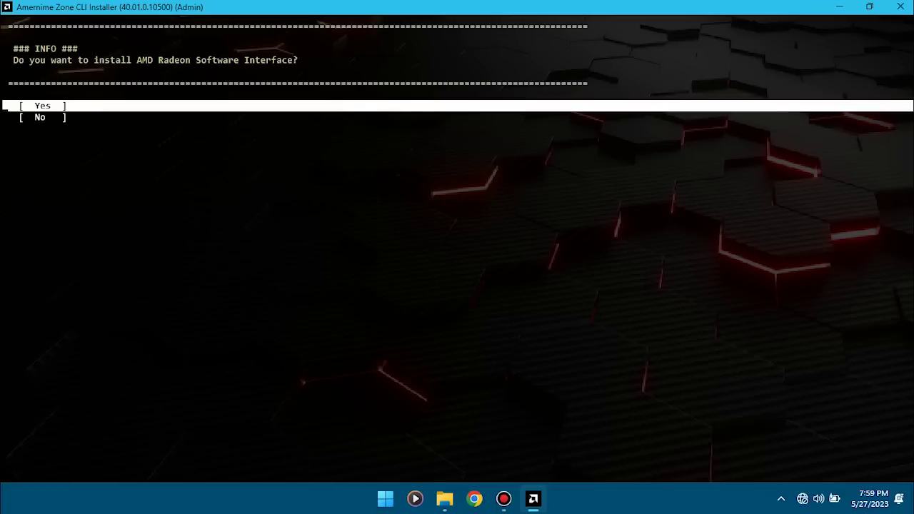
# Accept installing the AMD Radeon Software Interface and choose option 1, Legacy GCN UI V5.0_22.40
pyautogui.press('Return')
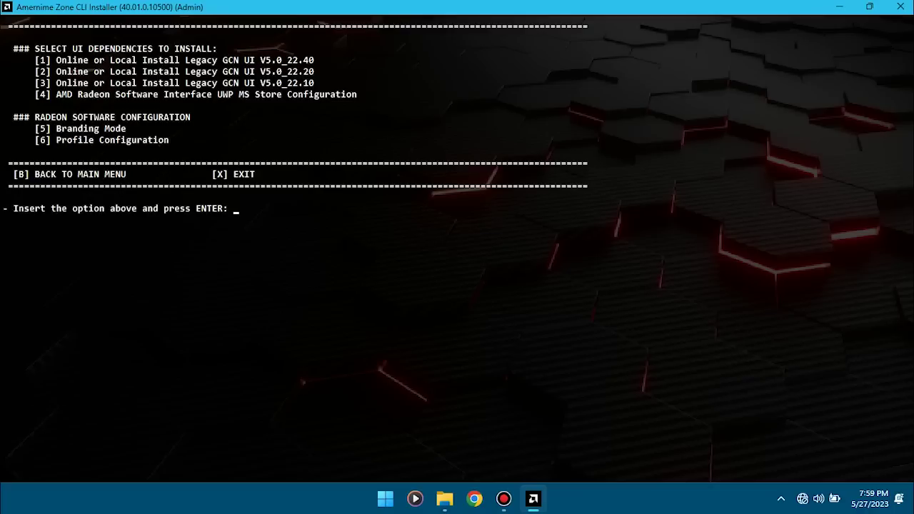
pyautogui.write('1')
pyautogui.press('Return')
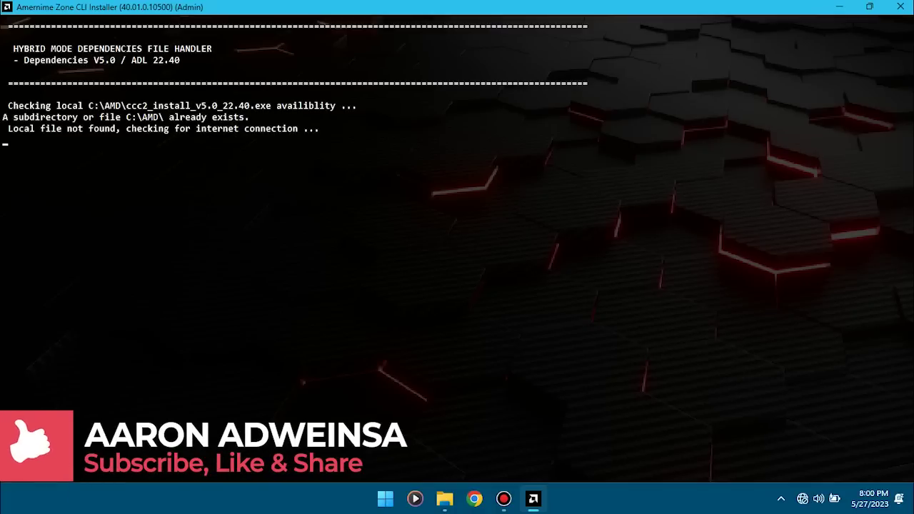
# Switch to File Explorer and open the Programs folder inside Downloads
pyautogui.click(444, 498)
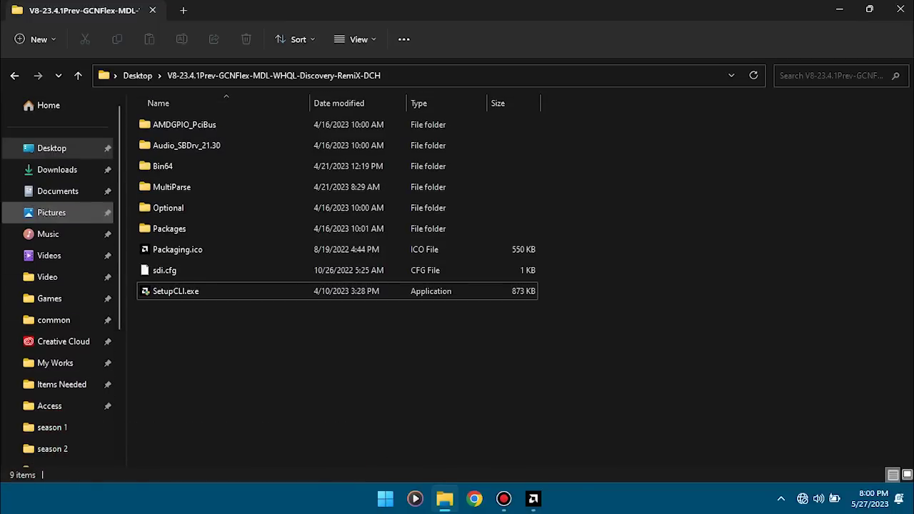
pyautogui.click(57, 170)
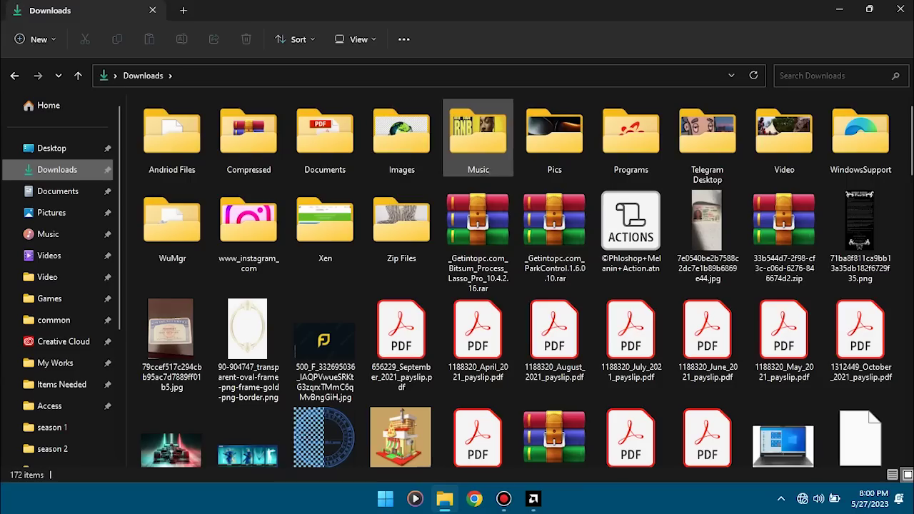
pyautogui.click(631, 139)
pyautogui.press('Return')
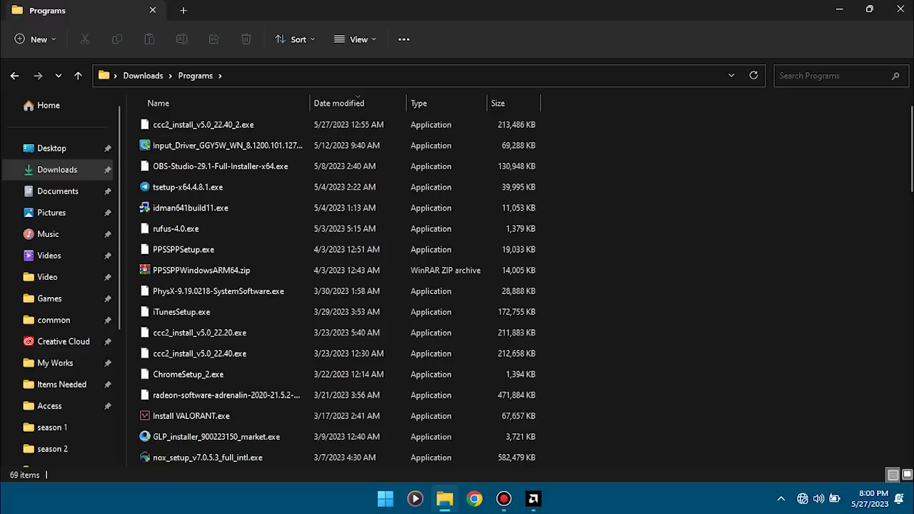
pyautogui.moveTo(533, 499)
pyautogui.click(592, 384)
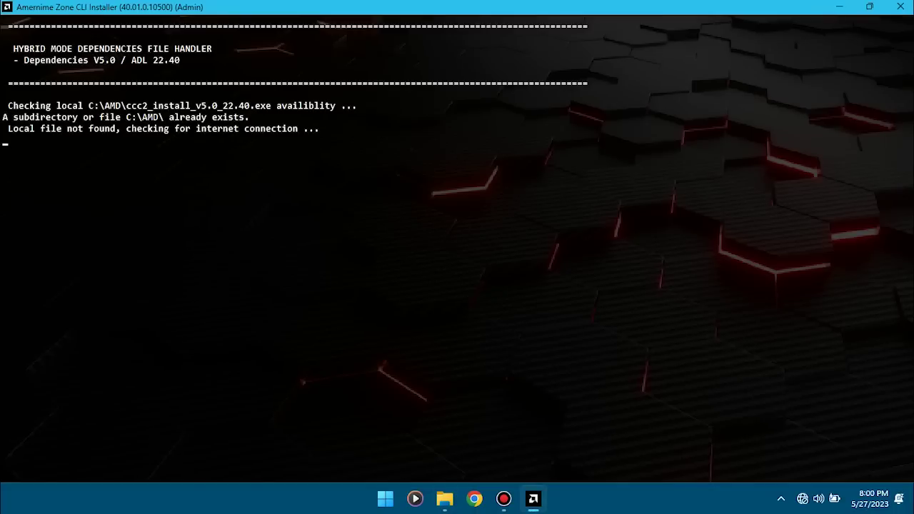
pyautogui.moveTo(503, 498)
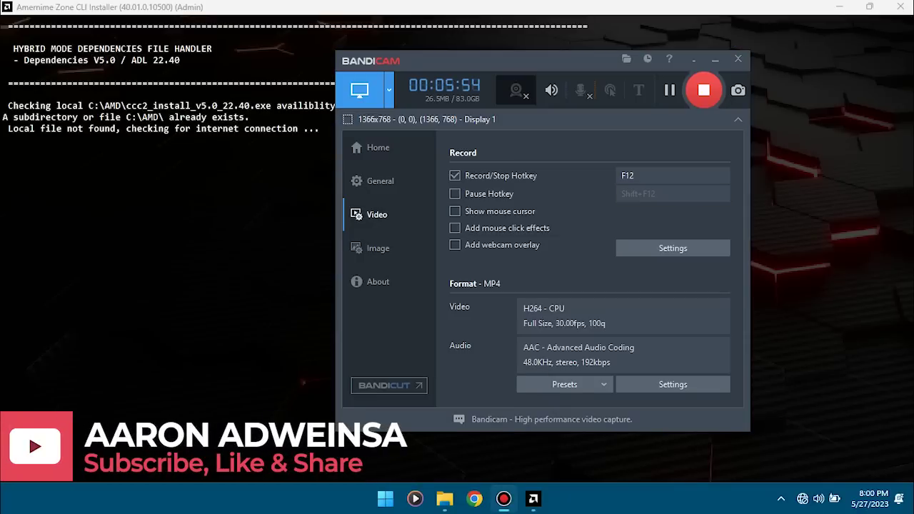
pyautogui.hotkey('alt', 'Tab')
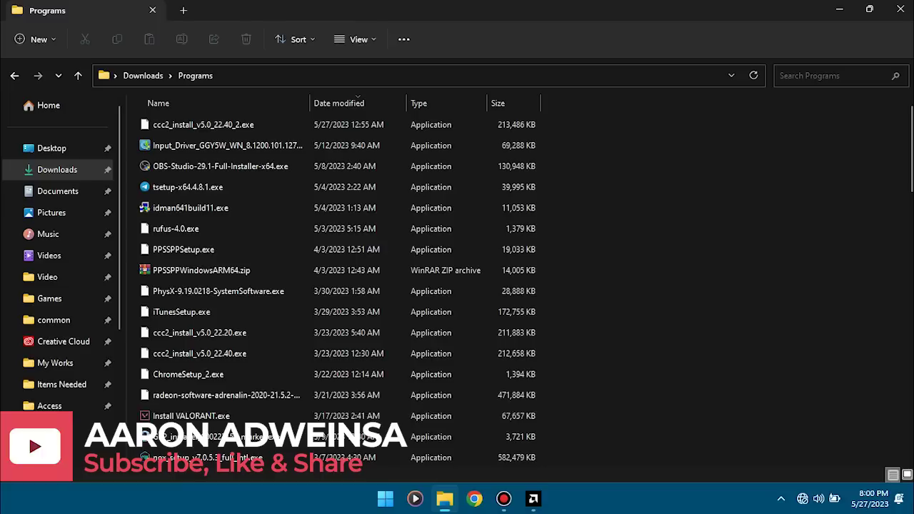
# Refresh the Programs folder, copy ccc2_install_v5.0_22.40_2.exe, and return to the Amernime Zone CLI Installer
pyautogui.click(444, 499)
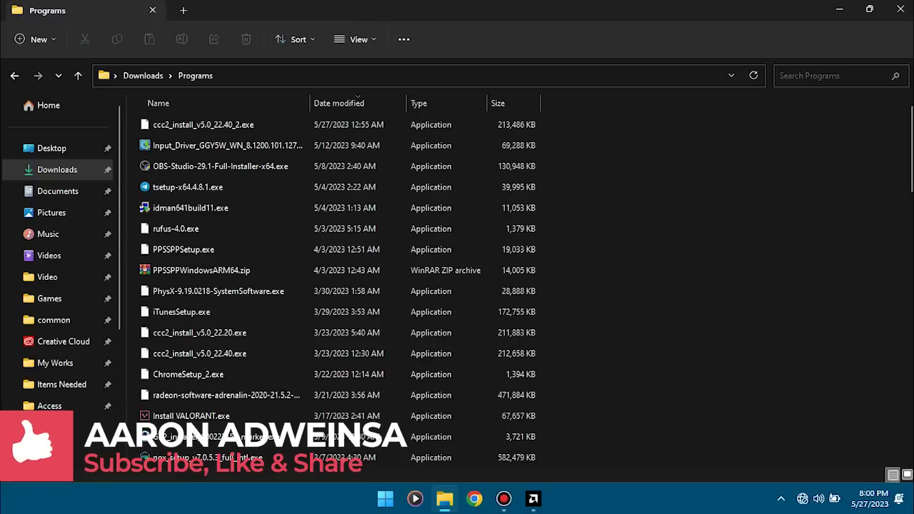
pyautogui.rightClick(599, 137)
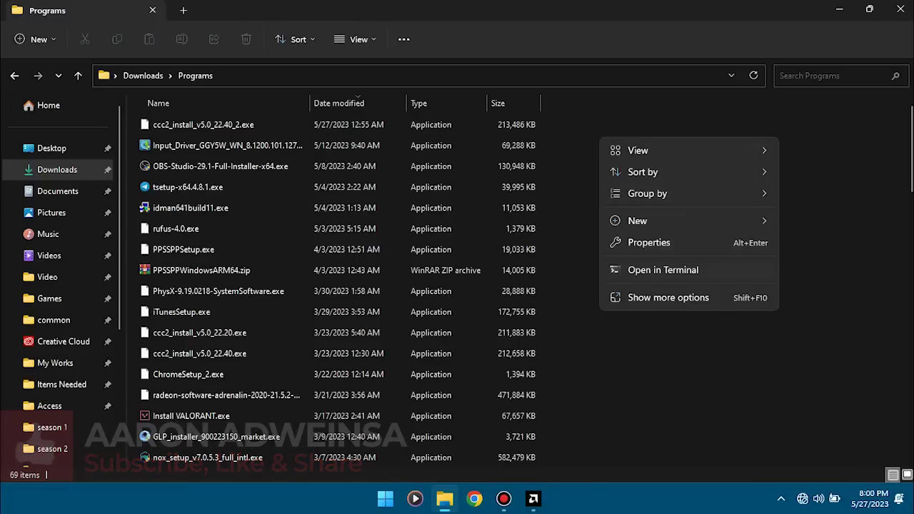
pyautogui.click(664, 299)
pyautogui.click(701, 353)
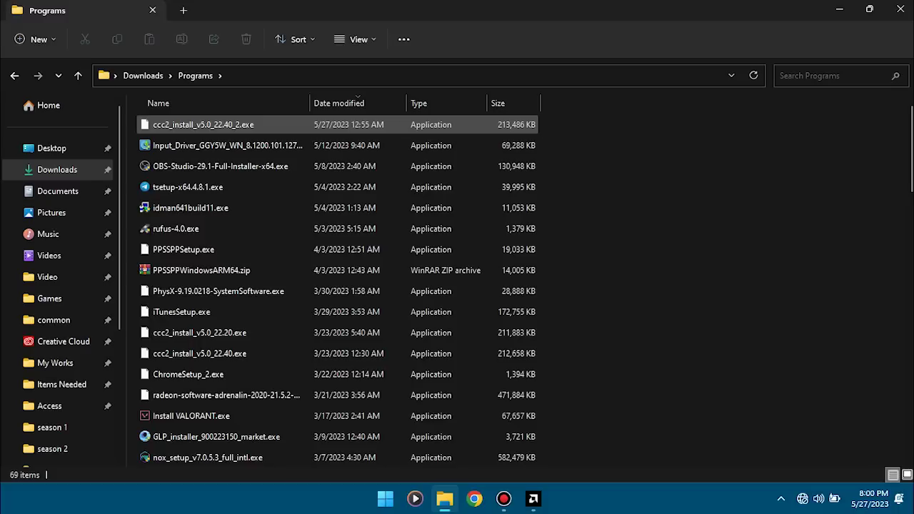
pyautogui.click(203, 124)
pyautogui.hotkey('shift', 'F10')
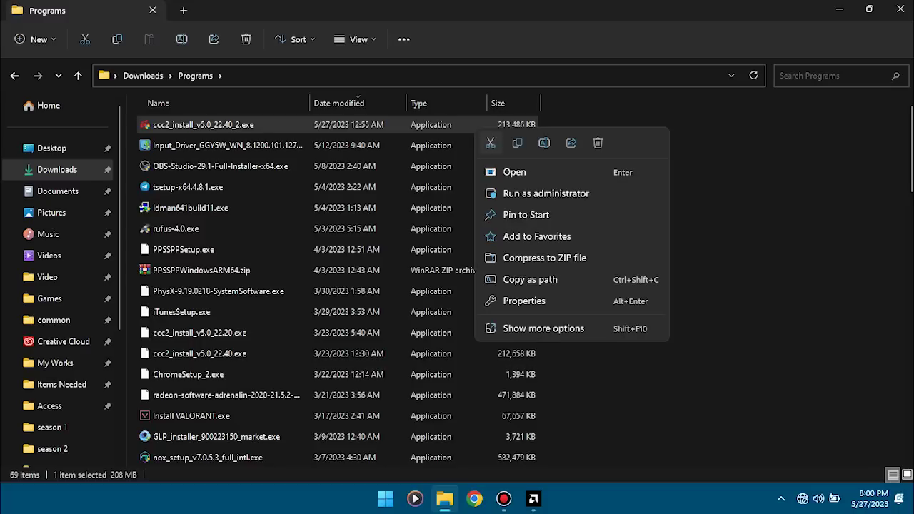
pyautogui.press('Escape')
pyautogui.hotkey('ctrl', 'space')
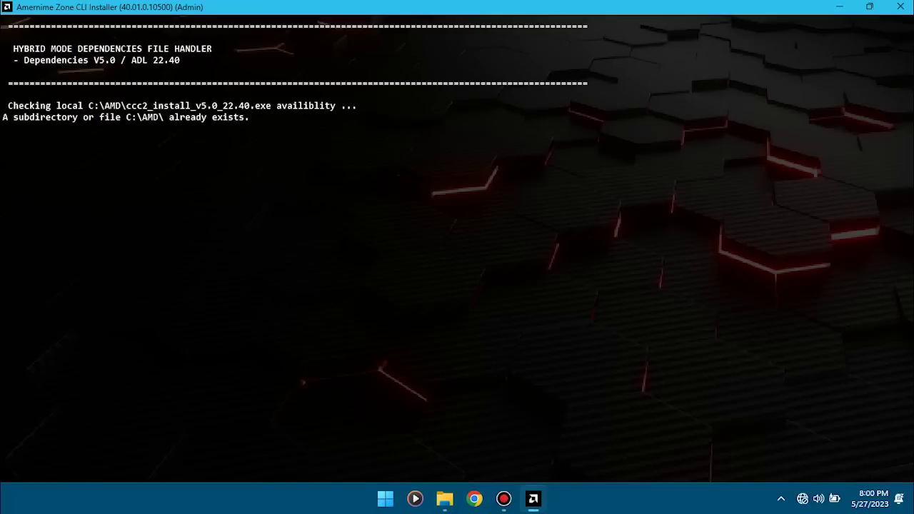
# Switch to File Explorer and open the AMD folder on Local Disk (C:)
pyautogui.moveTo(444, 498)
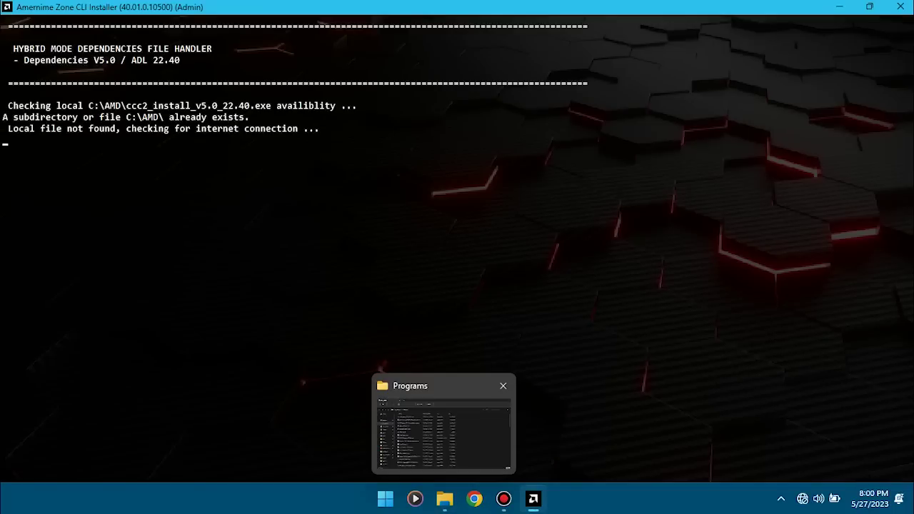
pyautogui.click(443, 432)
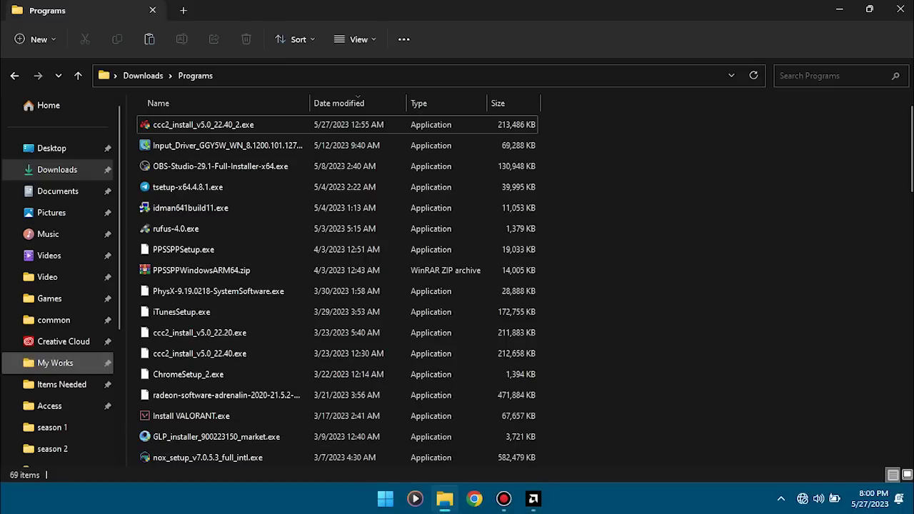
pyautogui.scroll(-3, 64, 406)
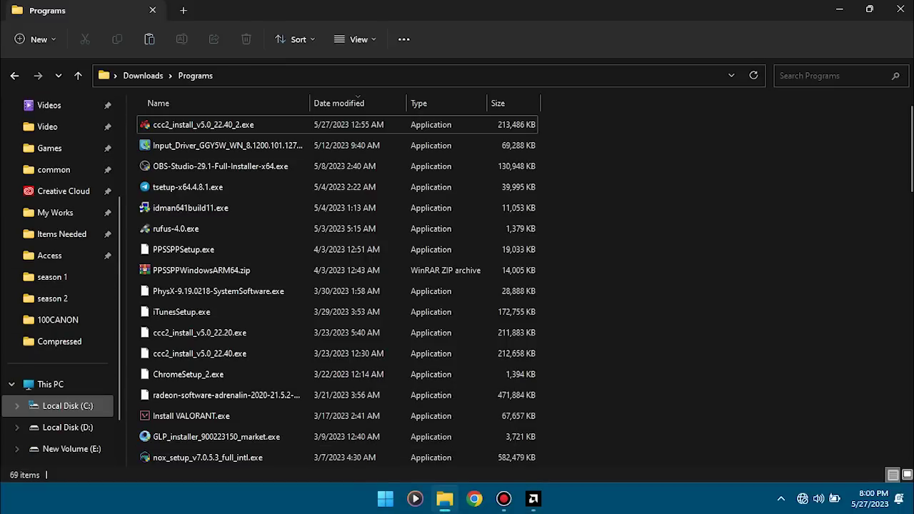
pyautogui.click(68, 406)
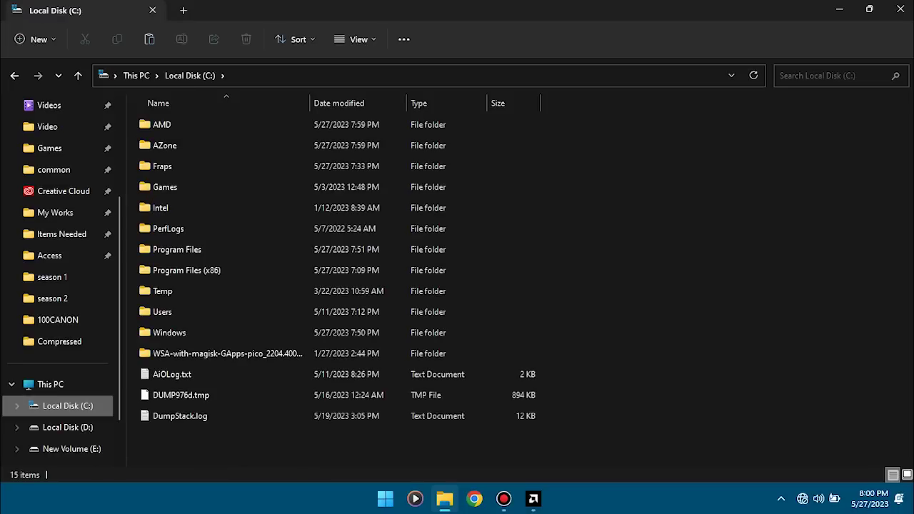
pyautogui.doubleClick(161, 125)
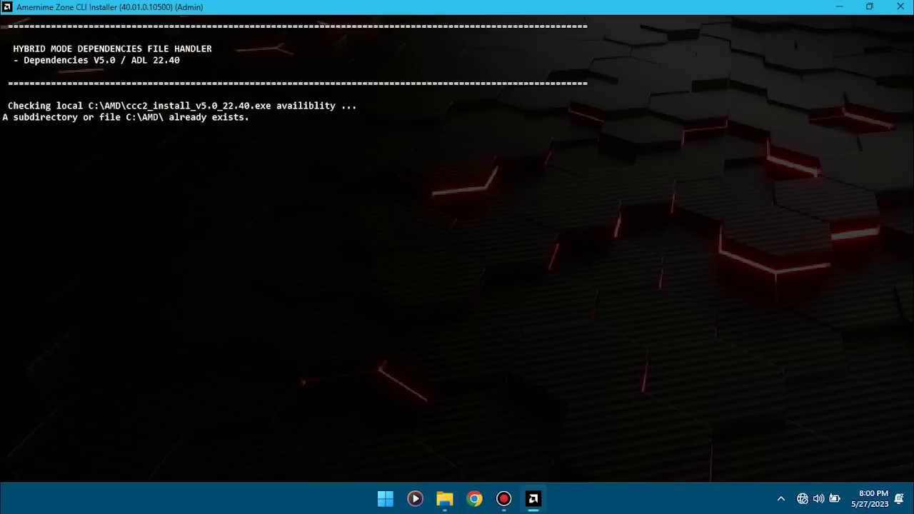
# Paste the copied ccc2 installer into the C:\AMD folder
pyautogui.hotkey('alt', 'Tab')
pyautogui.rightClick(339, 204)
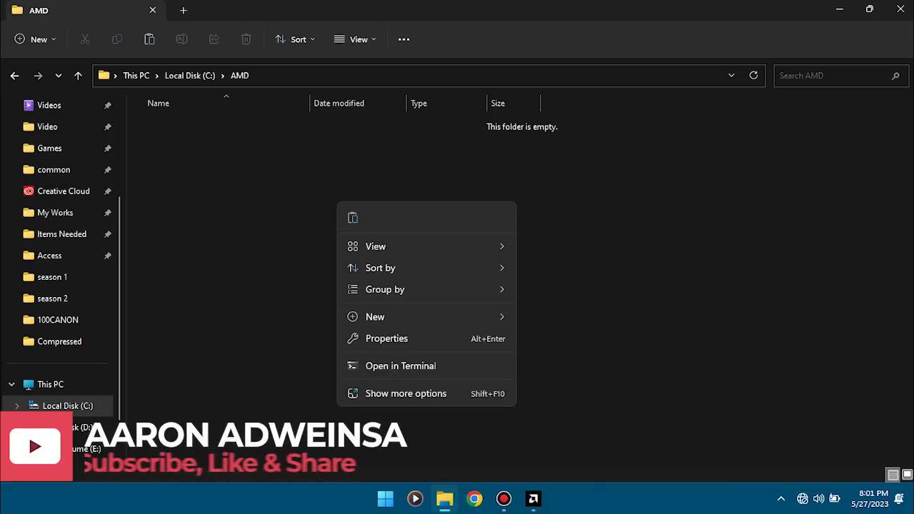
pyautogui.press('Escape')
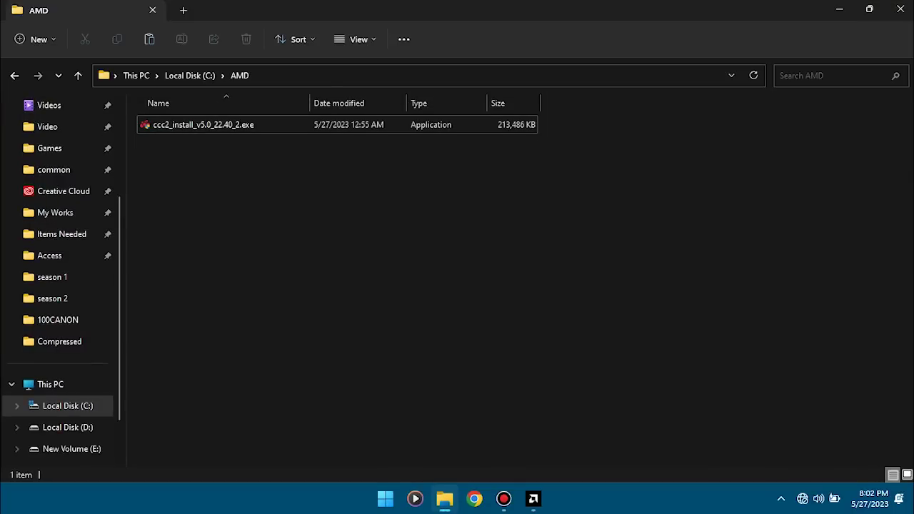
# Rename the pasted installer in C:\AMD as ccc2_install_v5.0_22.40.exe
pyautogui.click(203, 124)
pyautogui.rightClick(293, 128)
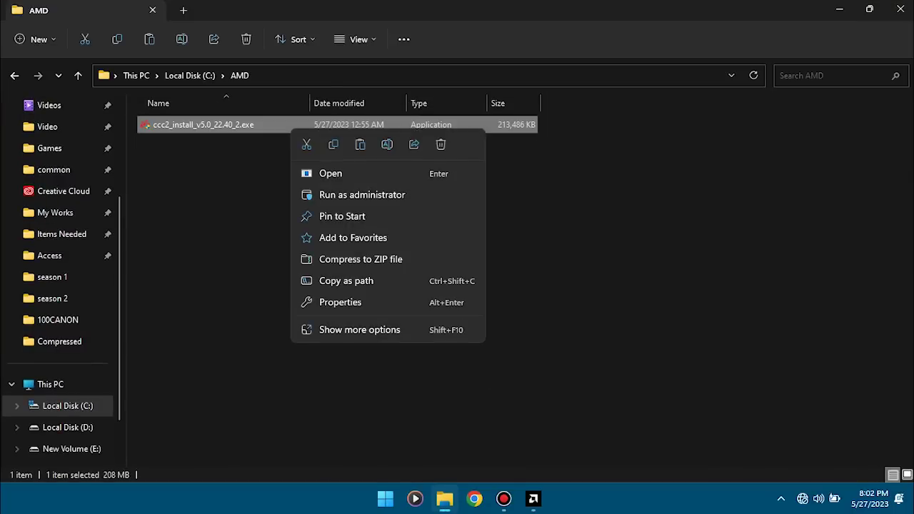
pyautogui.click(359, 329)
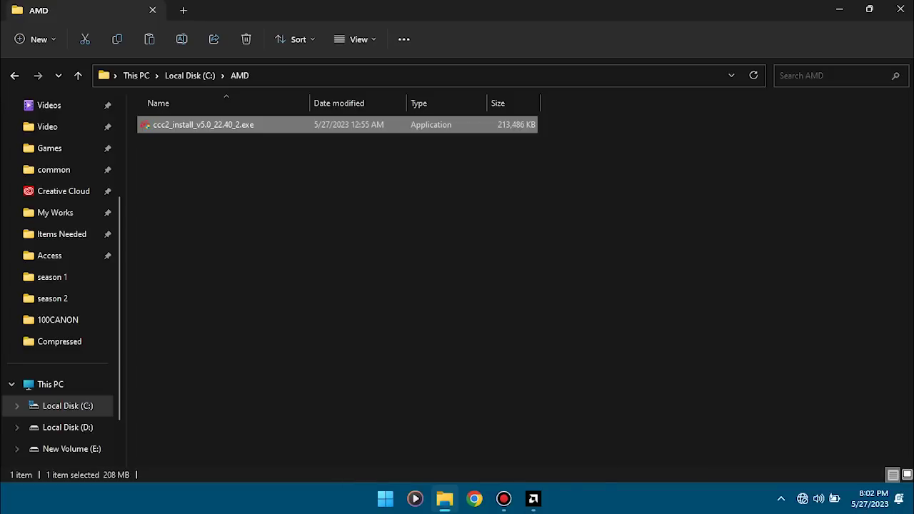
pyautogui.click(382, 452)
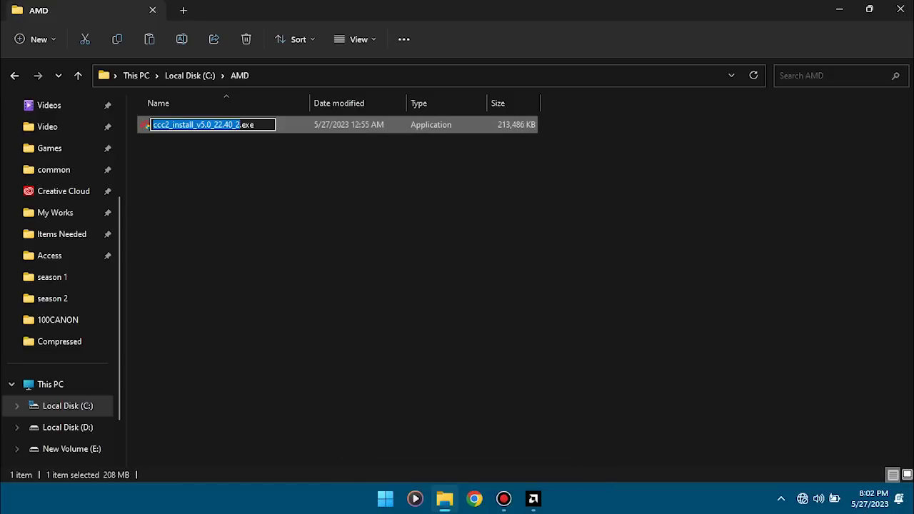
pyautogui.press('Right')
pyautogui.press('BackSpace')
pyautogui.press('BackSpace')
pyautogui.press('Return')
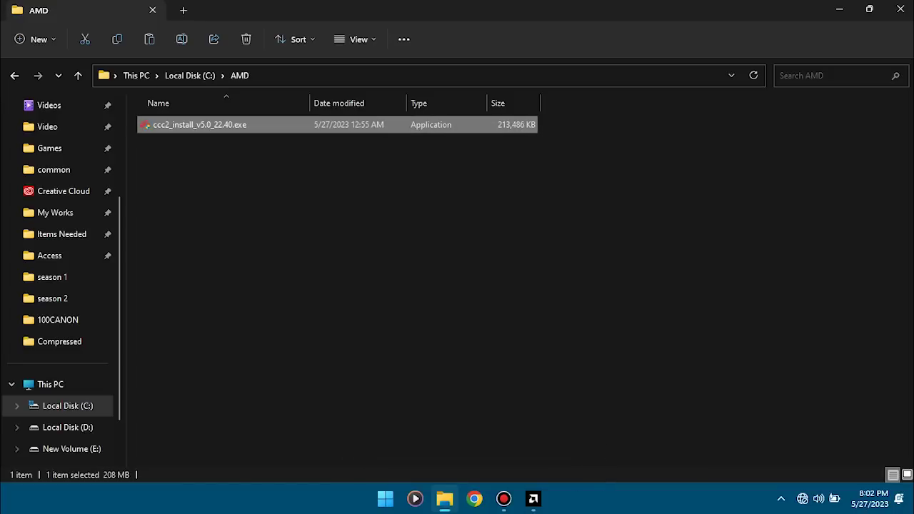
# Switch back to the Amernime Zone CLI Installer to continue the Radeon interface installation
pyautogui.hotkey('alt', 'Tab')
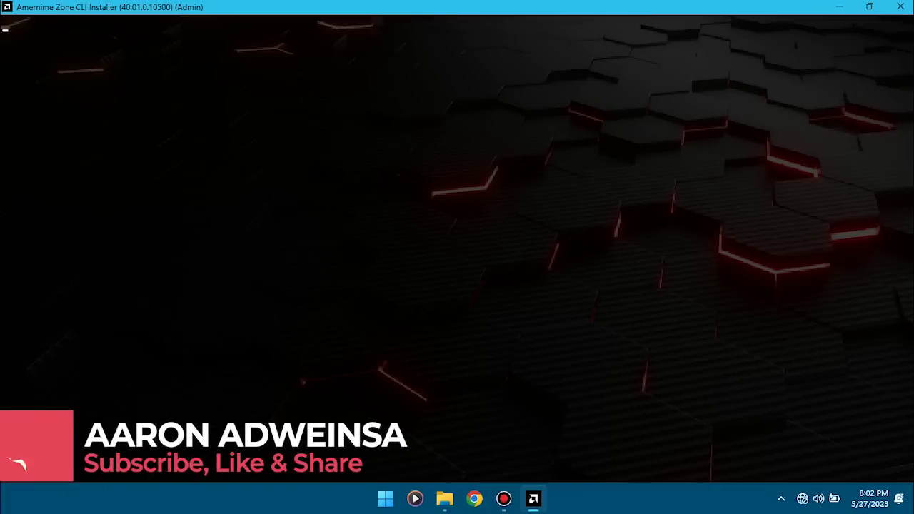
pyautogui.click(504, 499)
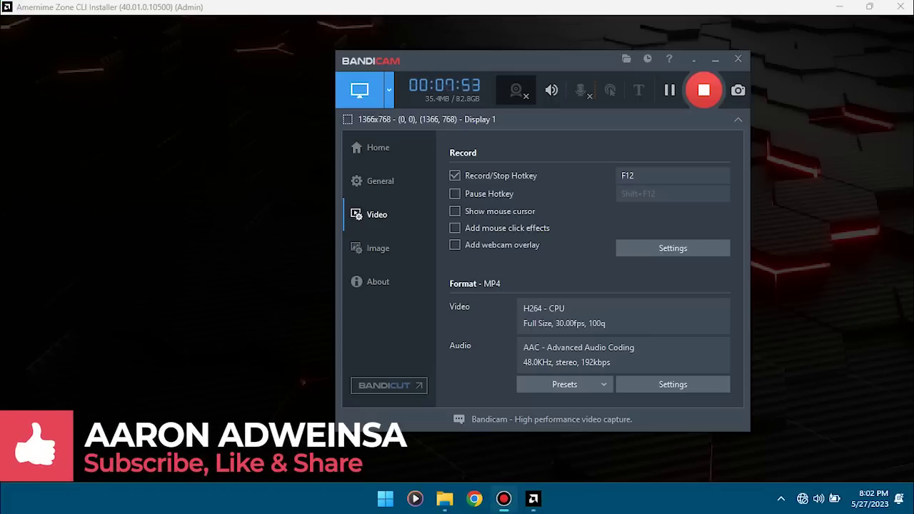
pyautogui.click(503, 499)
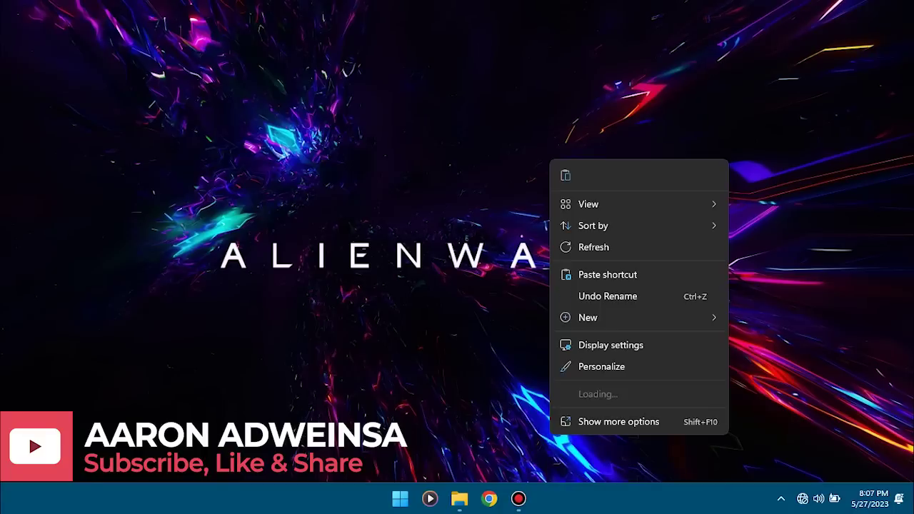
# Close the open desktop context menu and refresh the desktop
pyautogui.click(62, 471)
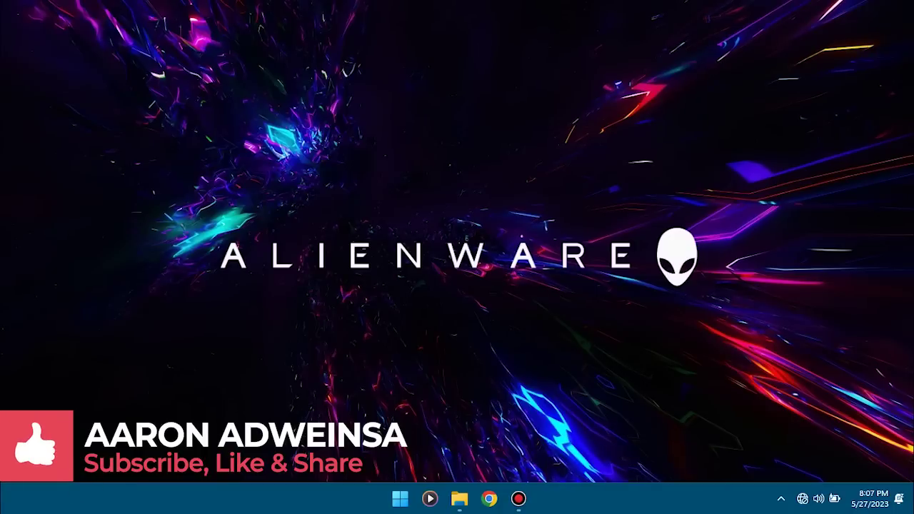
pyautogui.rightClick(314, 160)
pyautogui.click(357, 248)
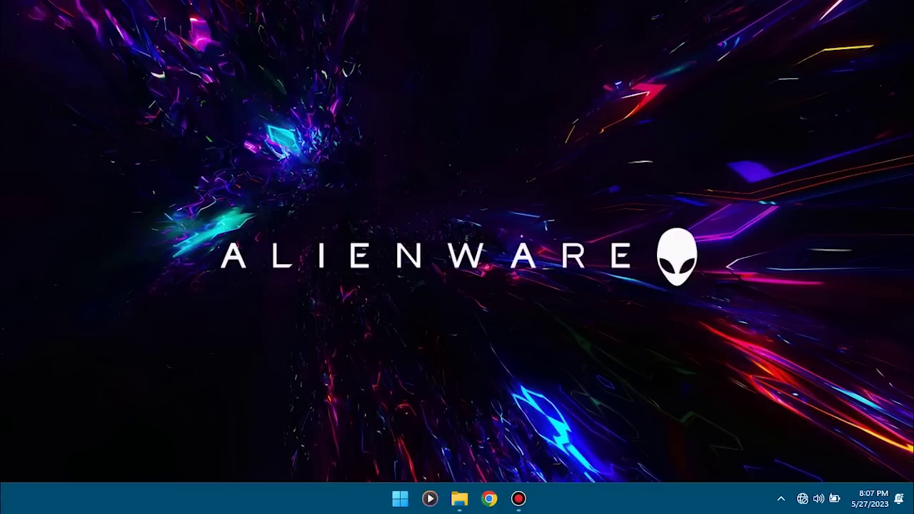